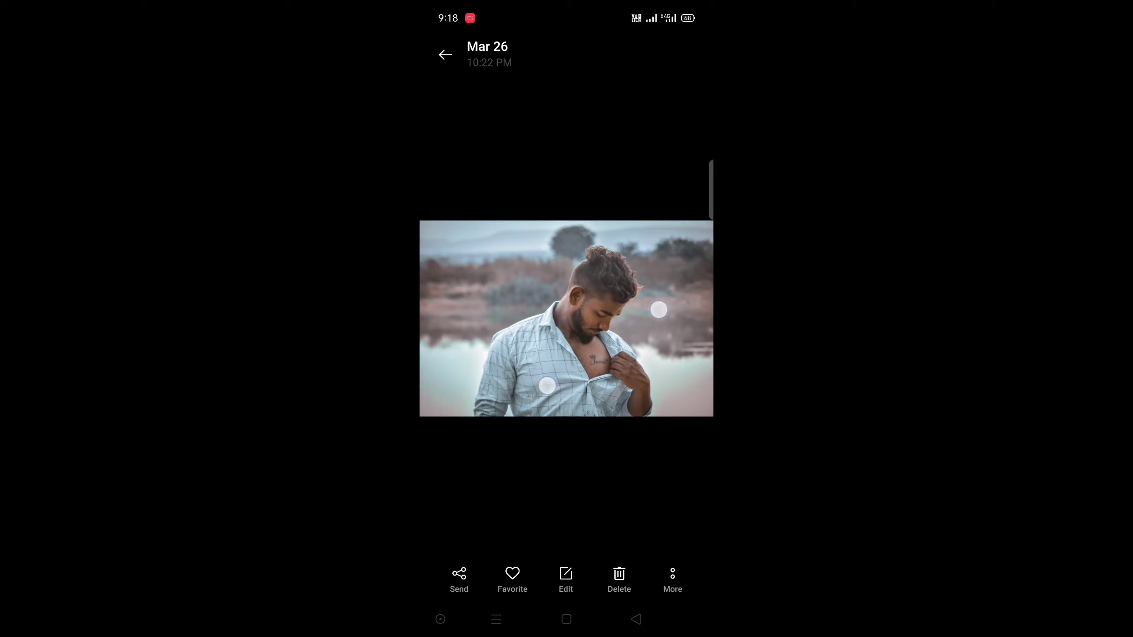
Zoom in and pan across the bearded man's face in the Gallery photo, then refit it
{"action": "scroll", "coordinate": [602, 347], "scroll_direction": "up", "scroll_amount": 3}
{"action": "scroll", "coordinate": [602, 347], "scroll_direction": "up", "scroll_amount": 2}
{"action": "scroll", "coordinate": [603, 347], "scroll_direction": "up", "scroll_amount": 2}
{"action": "scroll", "coordinate": [602, 347], "scroll_direction": "up", "scroll_amount": 2}
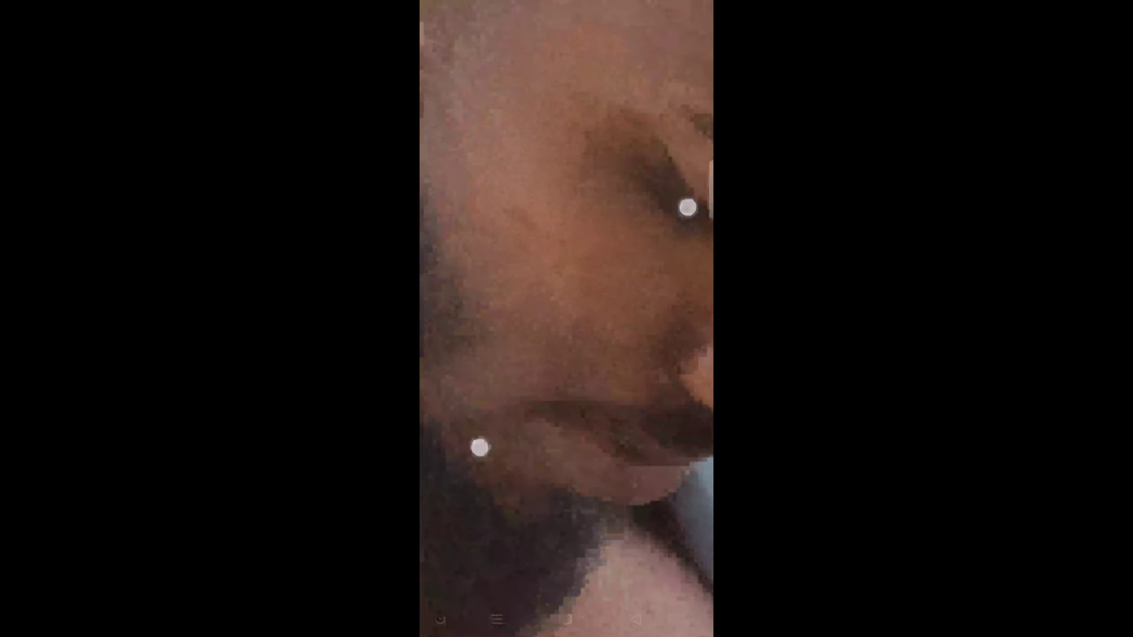
{"action": "scroll", "coordinate": [579, 353], "scroll_direction": "up", "scroll_amount": 2}
{"action": "left_click_drag", "start_coordinate": [579, 380], "coordinate": [554, 389]}
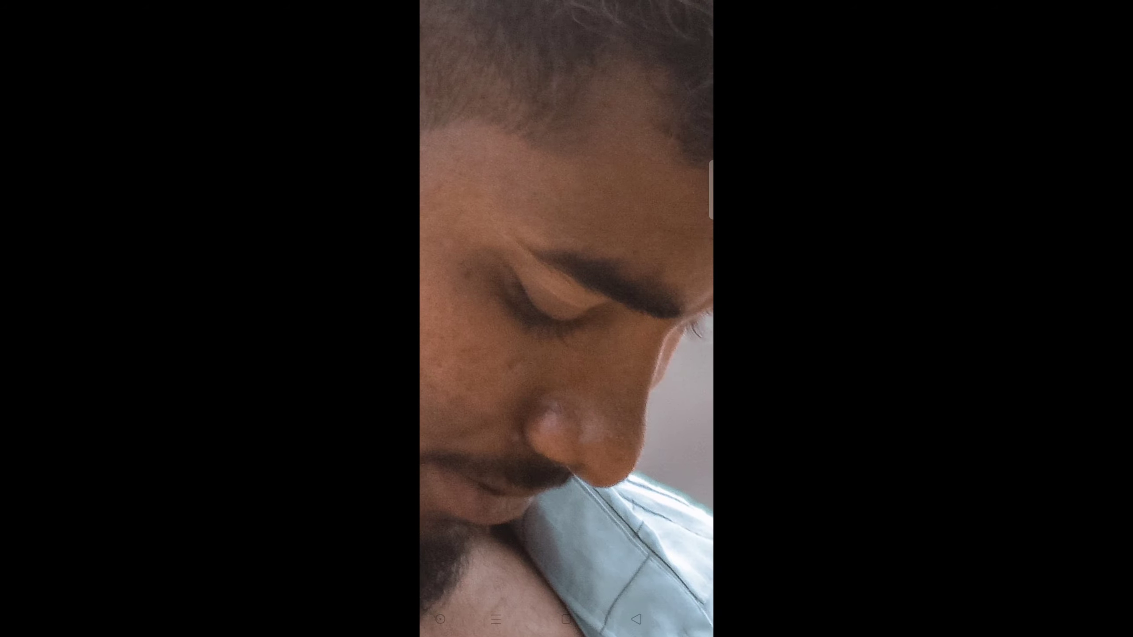
{"action": "scroll", "coordinate": [559, 390], "scroll_direction": "down", "scroll_amount": 3}
{"action": "scroll", "coordinate": [559, 390], "scroll_direction": "down", "scroll_amount": 3}
{"action": "scroll", "coordinate": [559, 390], "scroll_direction": "down", "scroll_amount": 2}
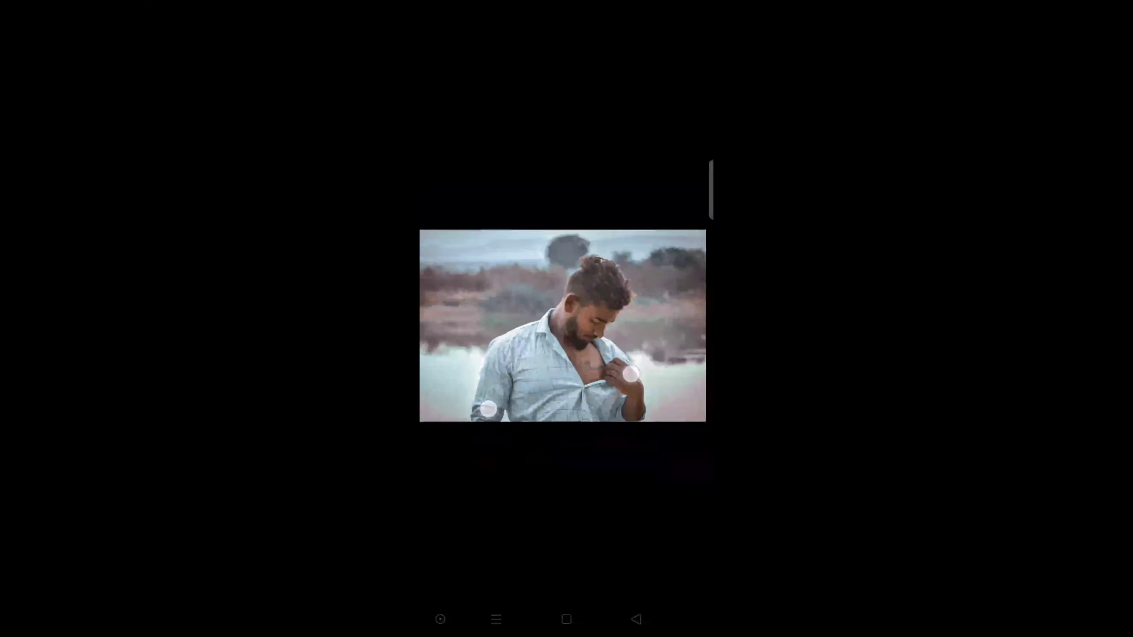
{"action": "scroll", "coordinate": [464, 464], "scroll_direction": "up", "scroll_amount": 2}
{"action": "scroll", "coordinate": [463, 464], "scroll_direction": "up", "scroll_amount": 2}
{"action": "scroll", "coordinate": [463, 465], "scroll_direction": "up", "scroll_amount": 2}
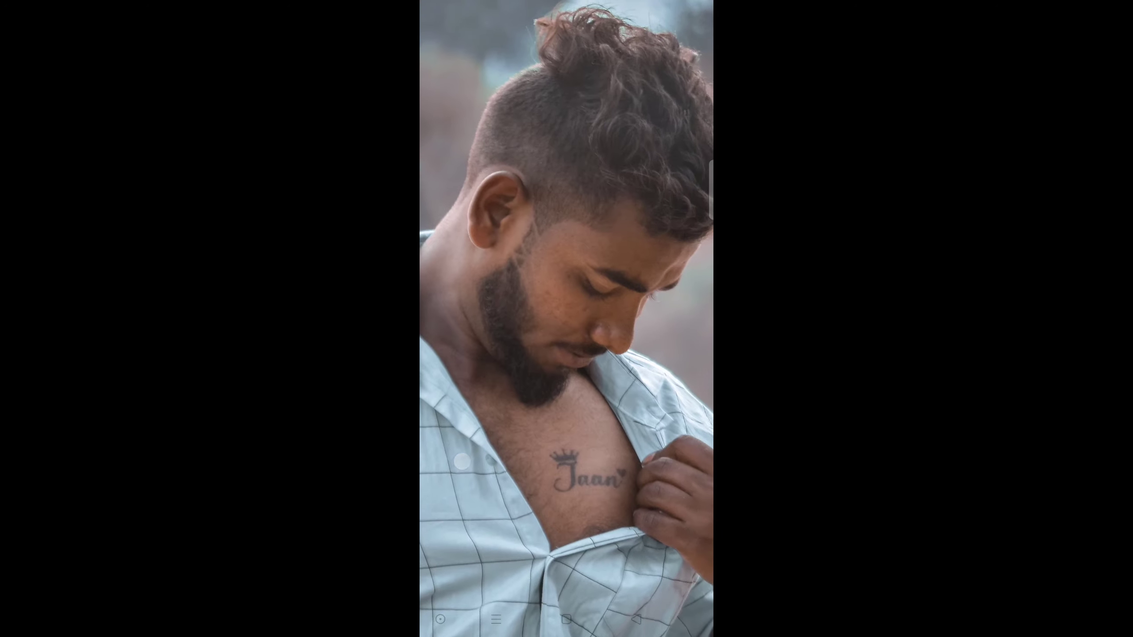
{"action": "scroll", "coordinate": [566, 388], "scroll_direction": "up", "scroll_amount": 2}
{"action": "double_click", "coordinate": [634, 376]}
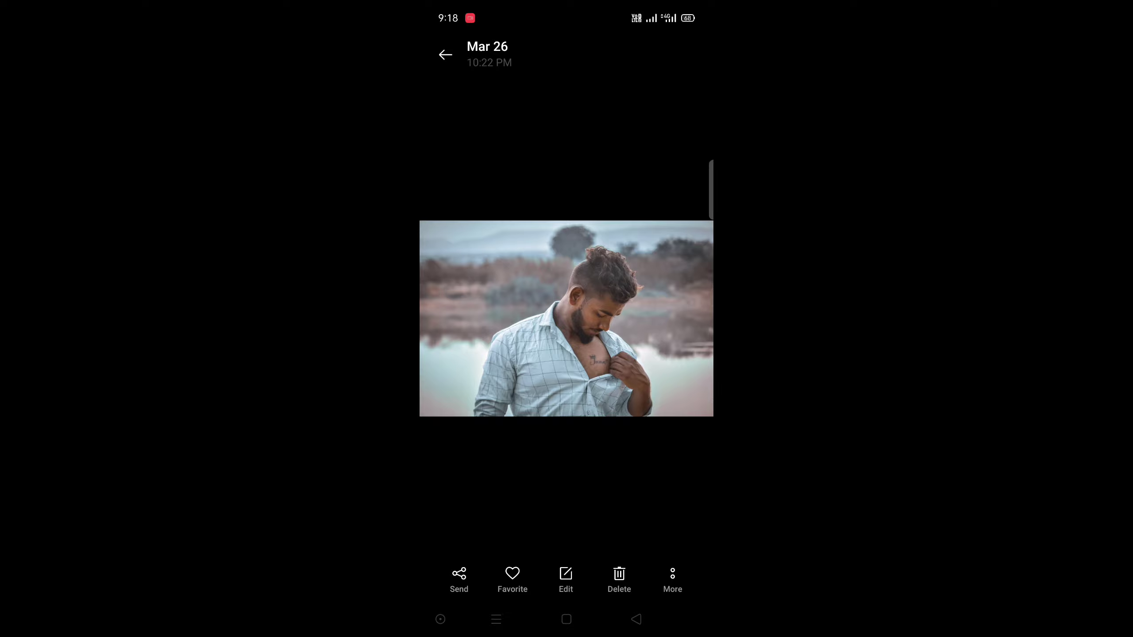
Share the lakeside portrait photo to Autodesk SketchBook
{"action": "left_click", "coordinate": [459, 578]}
{"action": "left_click_drag", "start_coordinate": [646, 491], "coordinate": [468, 490]}
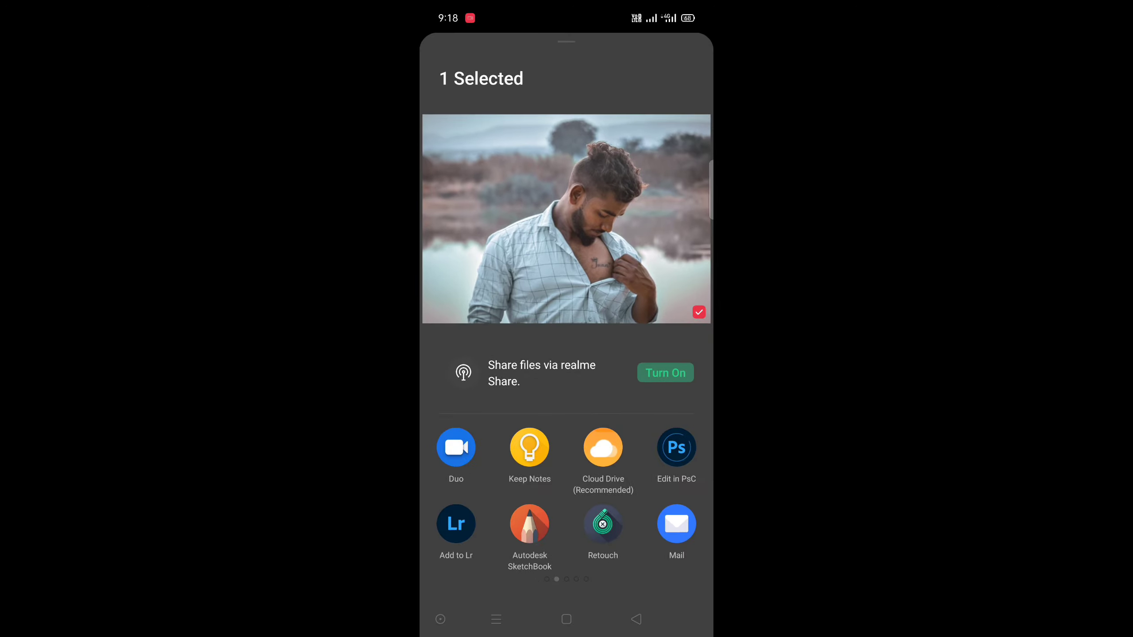
{"action": "left_click", "coordinate": [530, 524]}
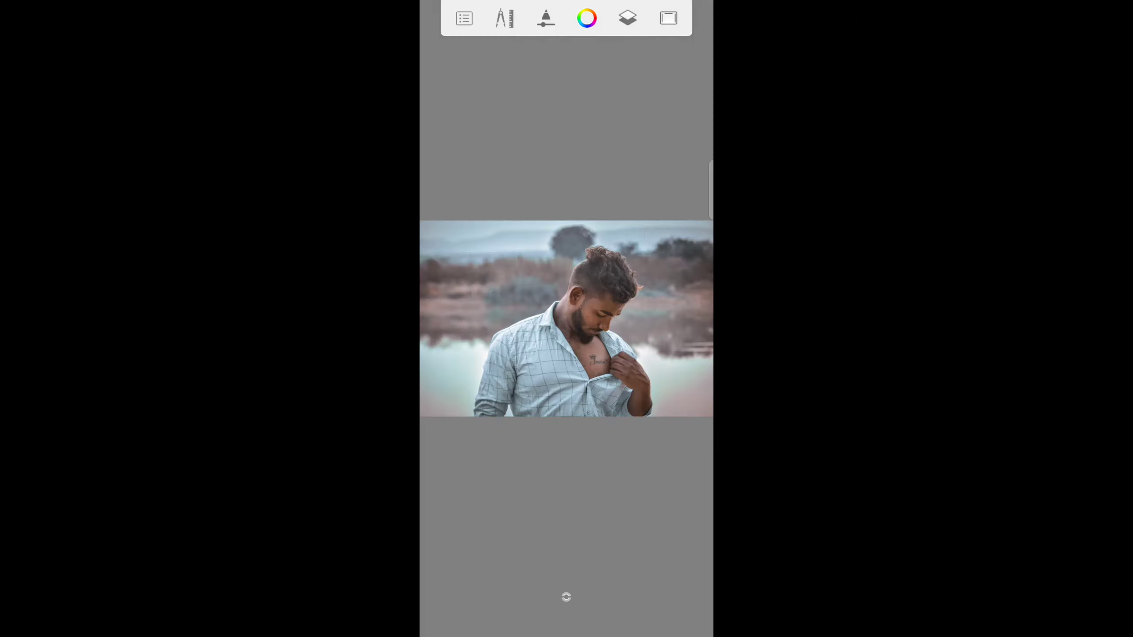
Duplicate the portrait's photo layer in the Layers panel, leaving two photo copies above the background
{"action": "scroll", "coordinate": [604, 379], "scroll_direction": "up", "scroll_amount": 2}
{"action": "scroll", "coordinate": [604, 379], "scroll_direction": "up", "scroll_amount": 5}
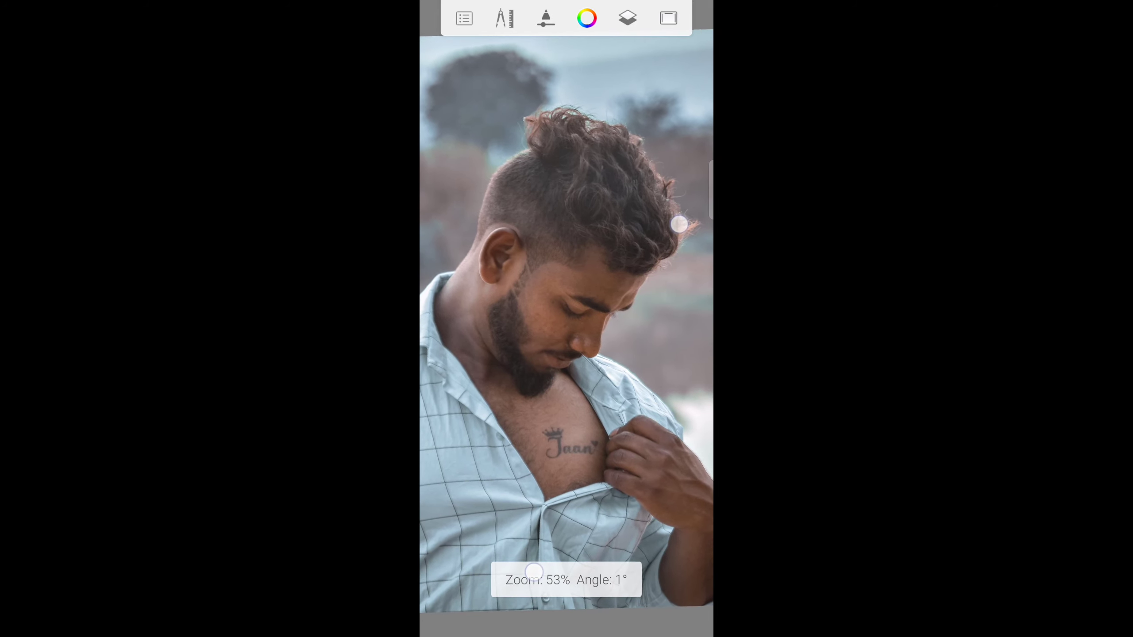
{"action": "scroll", "coordinate": [592, 384], "scroll_direction": "down", "scroll_amount": 2}
{"action": "scroll", "coordinate": [592, 383], "scroll_direction": "up", "scroll_amount": 3}
{"action": "scroll", "coordinate": [593, 384], "scroll_direction": "up", "scroll_amount": 3}
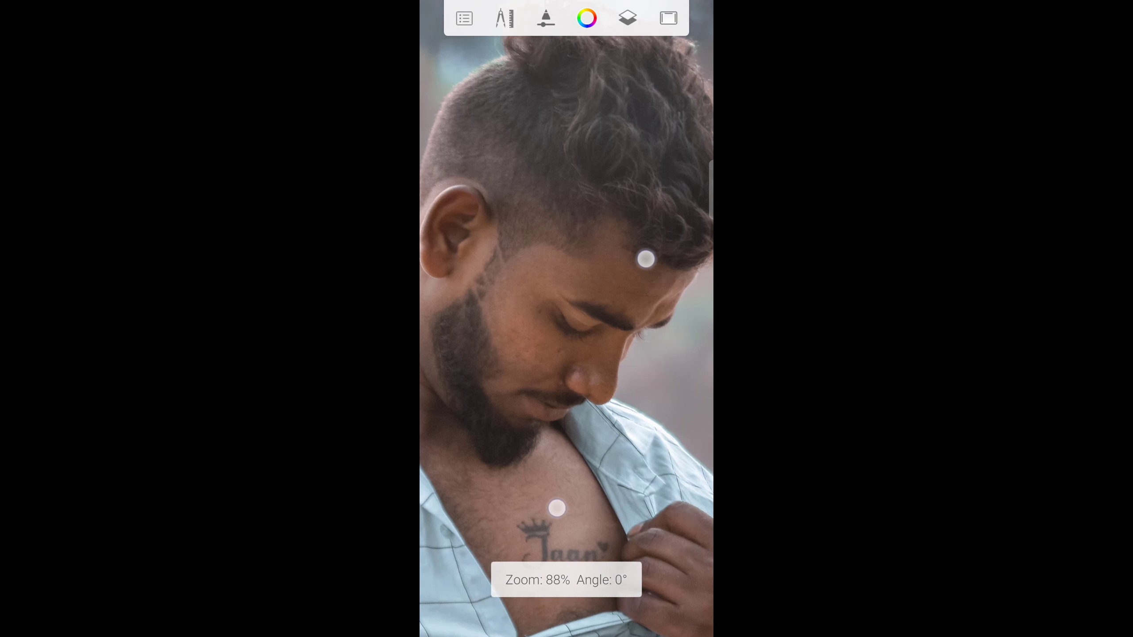
{"action": "scroll", "coordinate": [597, 382], "scroll_direction": "down", "scroll_amount": 2}
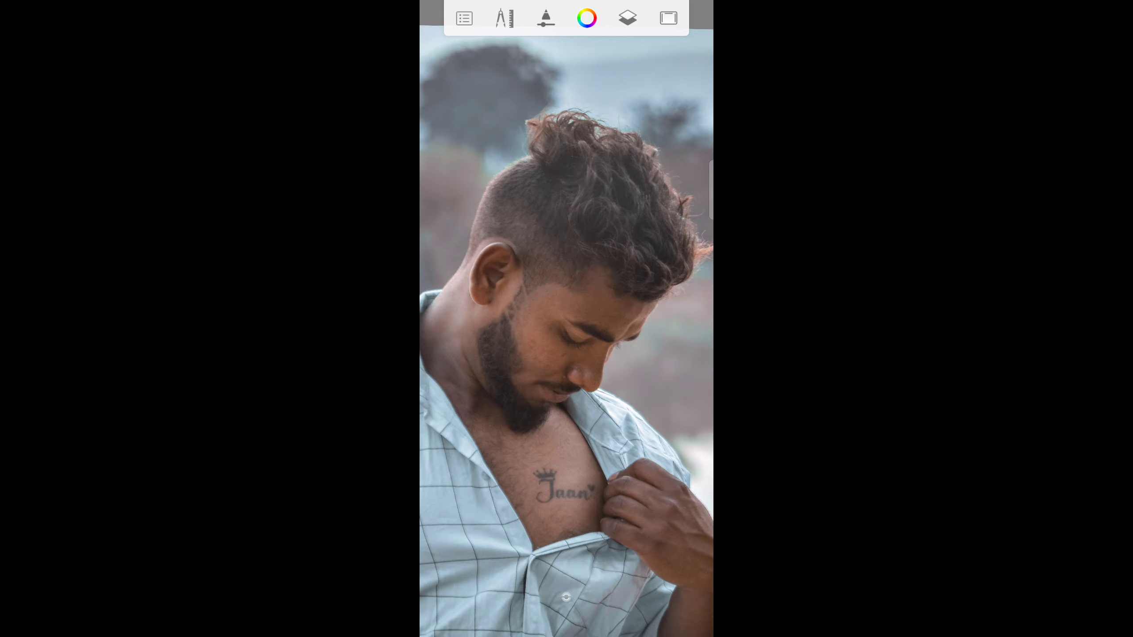
{"action": "left_click", "coordinate": [628, 17]}
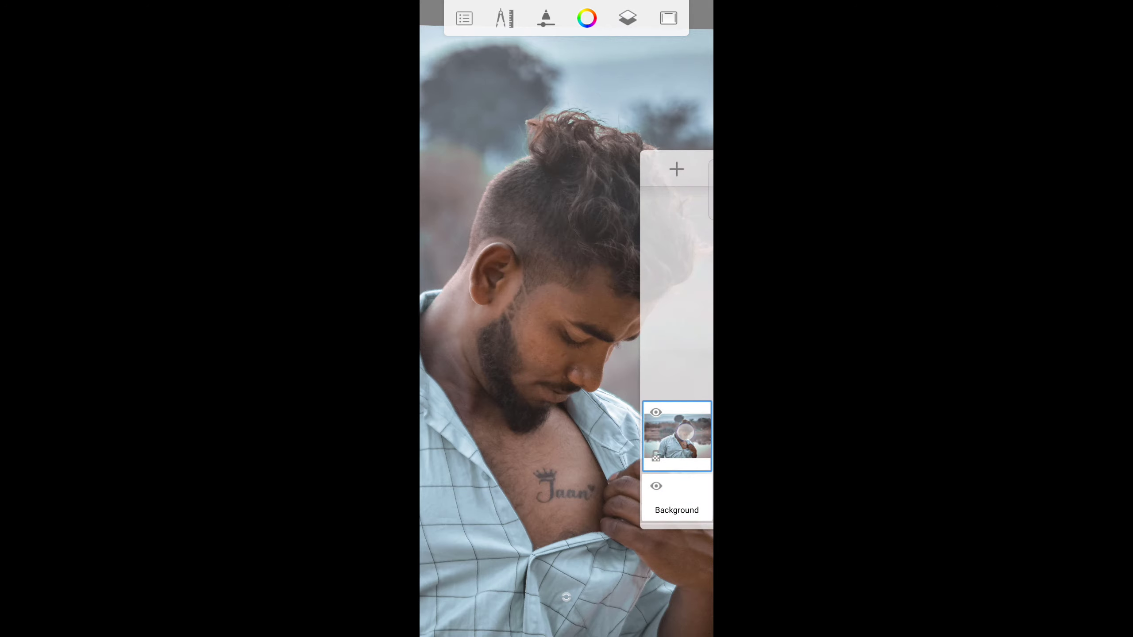
{"action": "left_click", "coordinate": [676, 436]}
{"action": "left_click", "coordinate": [658, 75]}
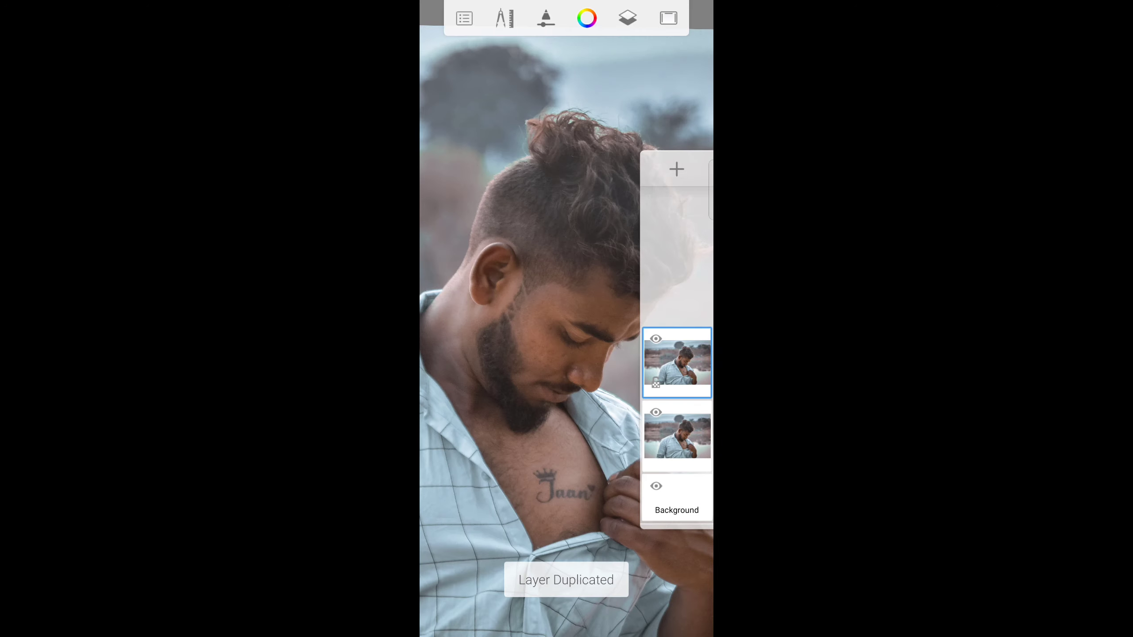
{"action": "left_click", "coordinate": [617, 380]}
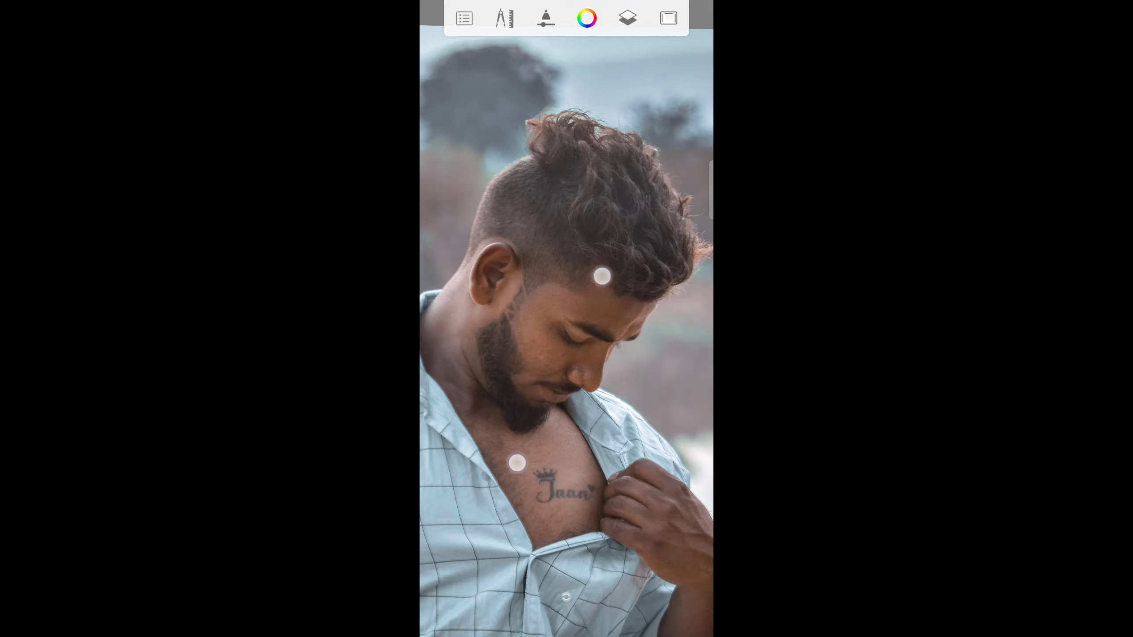
{"action": "scroll", "coordinate": [560, 369], "scroll_direction": "up", "scroll_amount": 3}
Pick the Smudge Round Bristle Brush from the brush library
{"action": "left_click", "coordinate": [546, 17]}
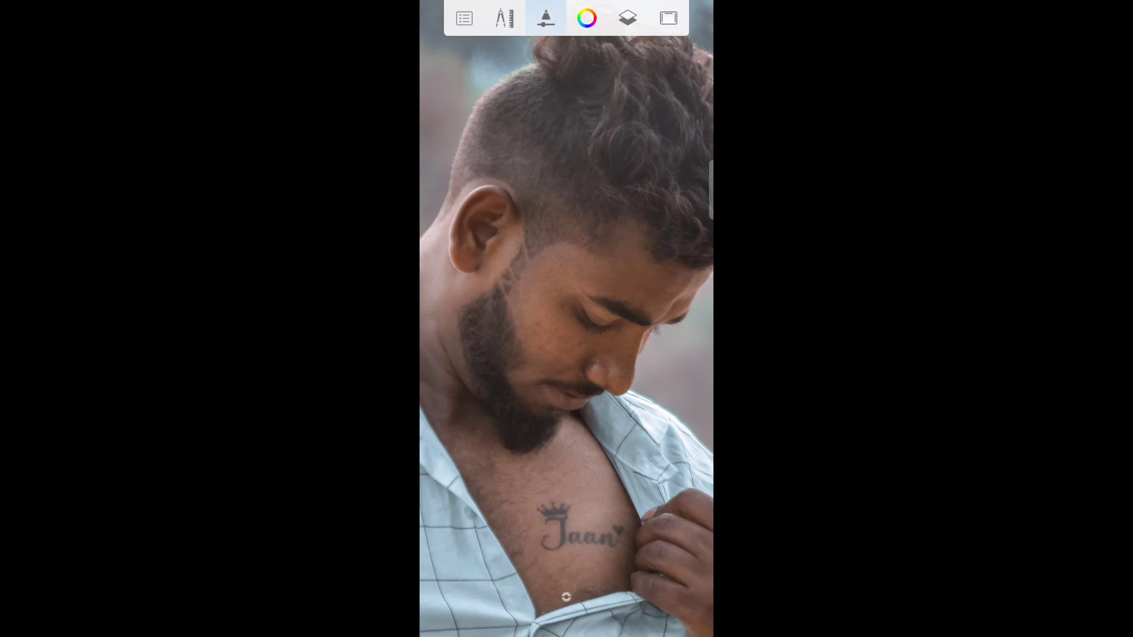
{"action": "scroll", "coordinate": [645, 411], "scroll_direction": "up", "scroll_amount": 3}
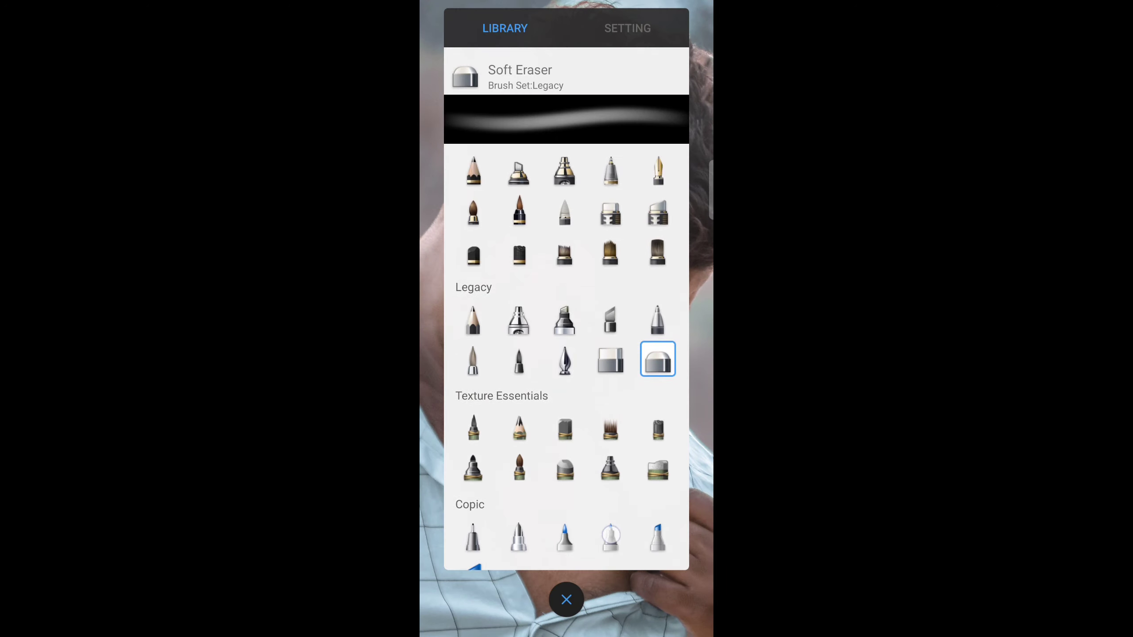
{"action": "scroll", "coordinate": [567, 357], "scroll_direction": "down", "scroll_amount": 6}
{"action": "scroll", "coordinate": [567, 357], "scroll_direction": "down", "scroll_amount": 5}
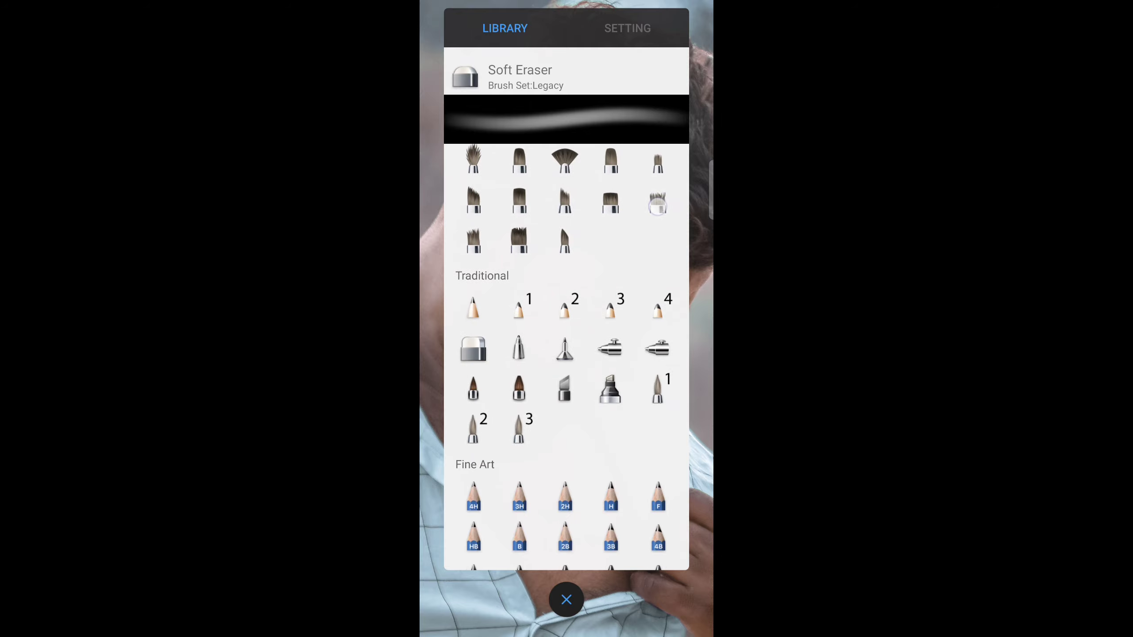
{"action": "scroll", "coordinate": [566, 357], "scroll_direction": "down", "scroll_amount": 5}
{"action": "scroll", "coordinate": [567, 357], "scroll_direction": "down", "scroll_amount": 5}
{"action": "scroll", "coordinate": [566, 357], "scroll_direction": "down", "scroll_amount": 4}
{"action": "scroll", "coordinate": [655, 172], "scroll_direction": "down", "scroll_amount": 3}
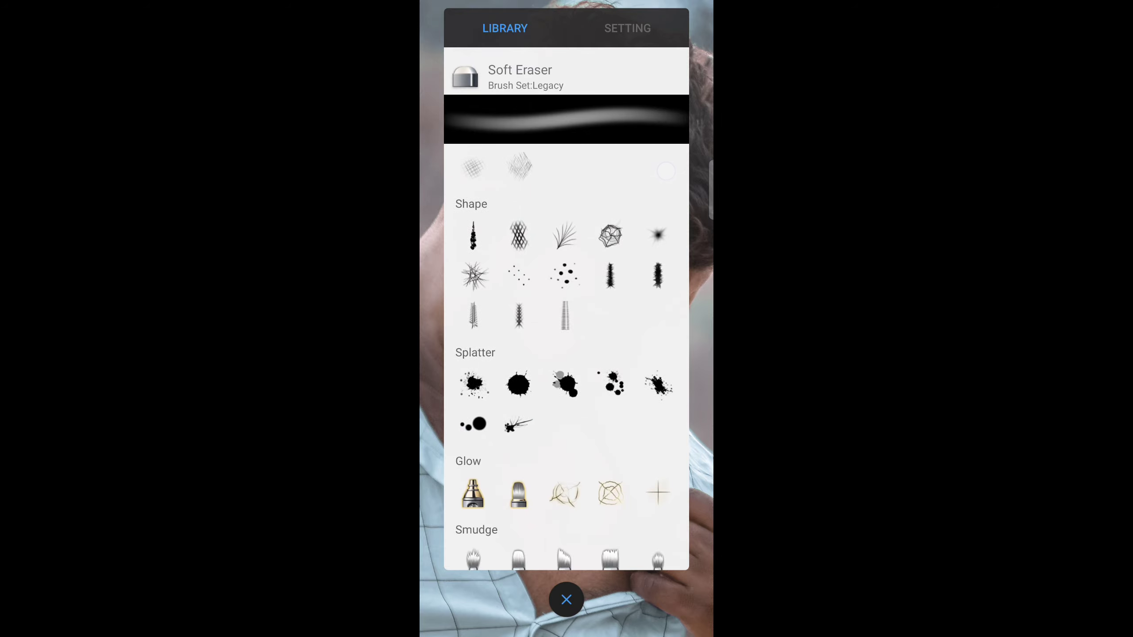
{"action": "scroll", "coordinate": [651, 183], "scroll_direction": "down", "scroll_amount": 3}
{"action": "scroll", "coordinate": [647, 198], "scroll_direction": "down", "scroll_amount": 3}
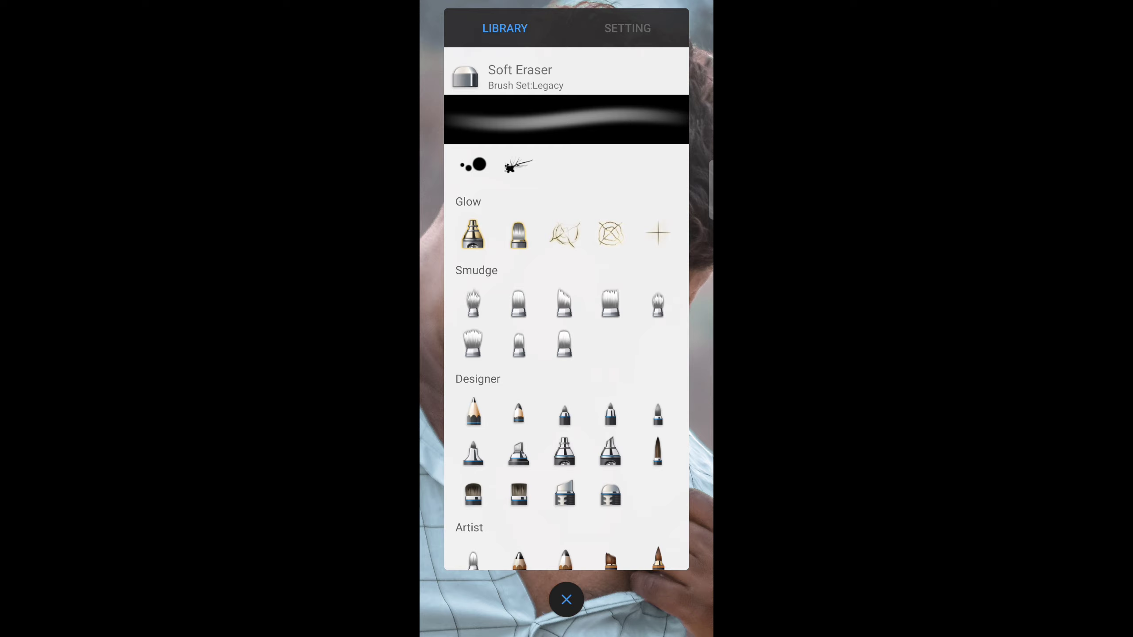
{"action": "left_click", "coordinate": [473, 342]}
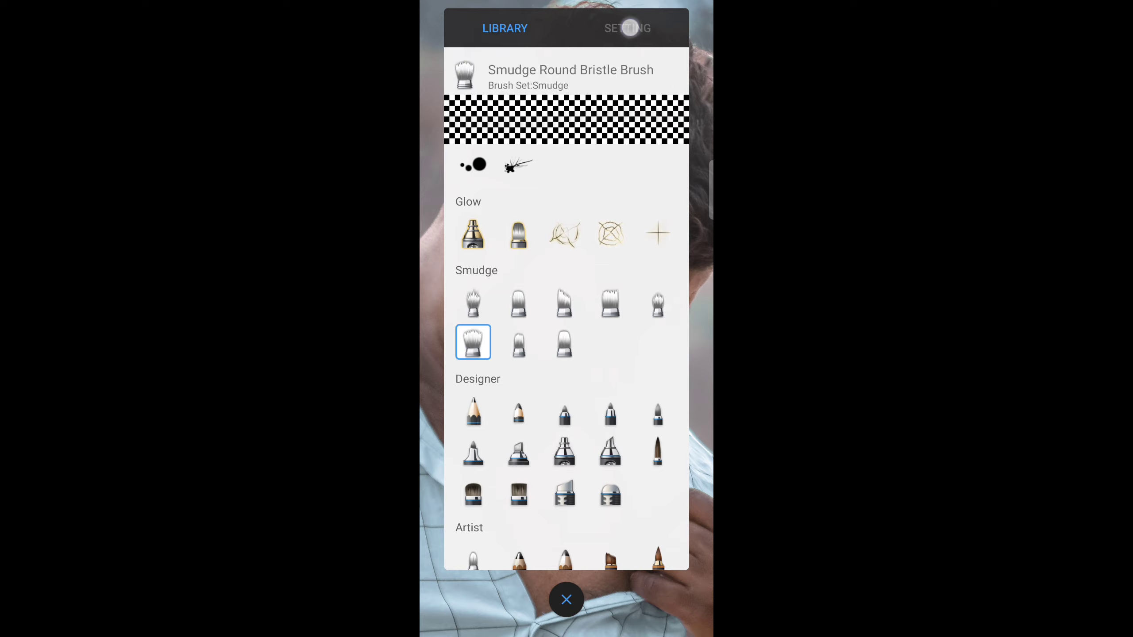
Set the brush size to about 49.5 with flow and strength at 1%
{"action": "left_click", "coordinate": [629, 27]}
{"action": "mouse_move", "coordinate": [536, 273]}
{"action": "left_mouse_down"}
{"action": "mouse_move", "coordinate": [579, 273]}
{"action": "mouse_move", "coordinate": [557, 323]}
{"action": "left_mouse_up"}
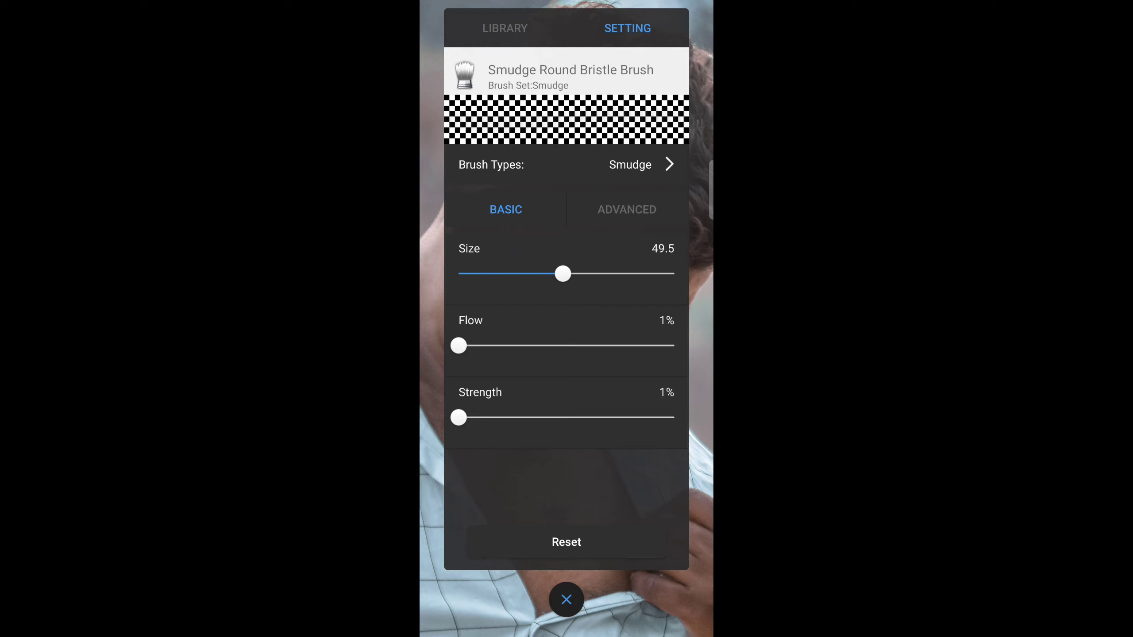
{"action": "mouse_move", "coordinate": [458, 417]}
{"action": "left_mouse_down"}
{"action": "mouse_move", "coordinate": [472, 419]}
{"action": "mouse_move", "coordinate": [426, 439]}
{"action": "left_mouse_up"}
{"action": "left_click", "coordinate": [566, 599]}
{"action": "mouse_move", "coordinate": [530, 423]}
{"action": "left_mouse_down"}
{"action": "mouse_move", "coordinate": [557, 463]}
{"action": "mouse_move", "coordinate": [609, 329]}
{"action": "left_mouse_up"}
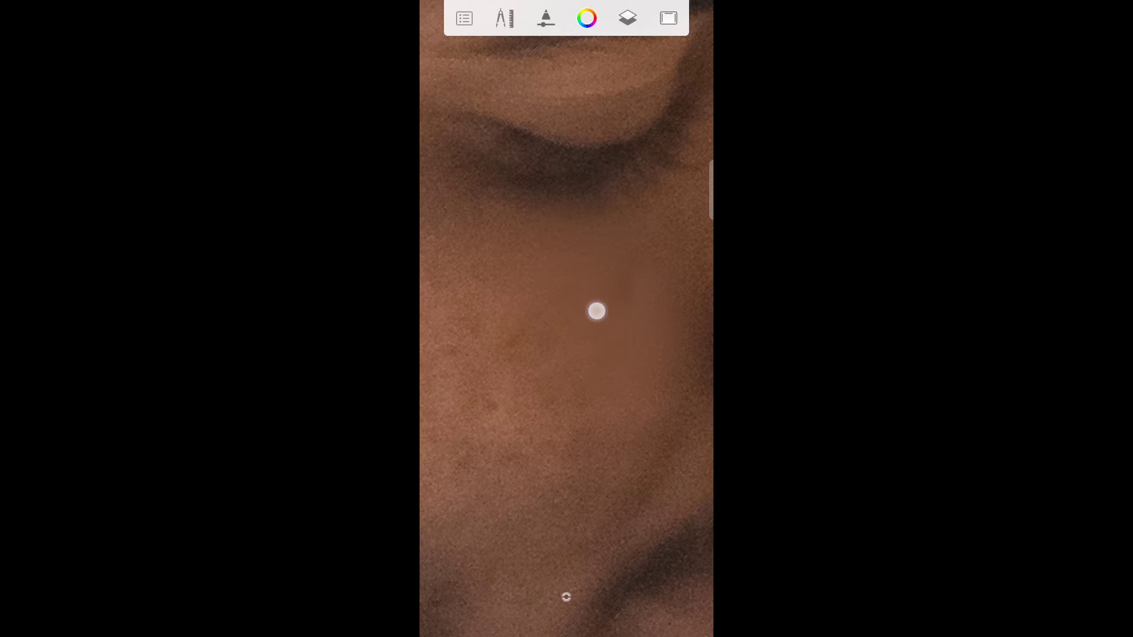
Smudge the cheek skin under the eye smooth, zooming in around the beard edge
{"action": "scroll", "coordinate": [598, 315], "scroll_direction": "down", "scroll_amount": 3}
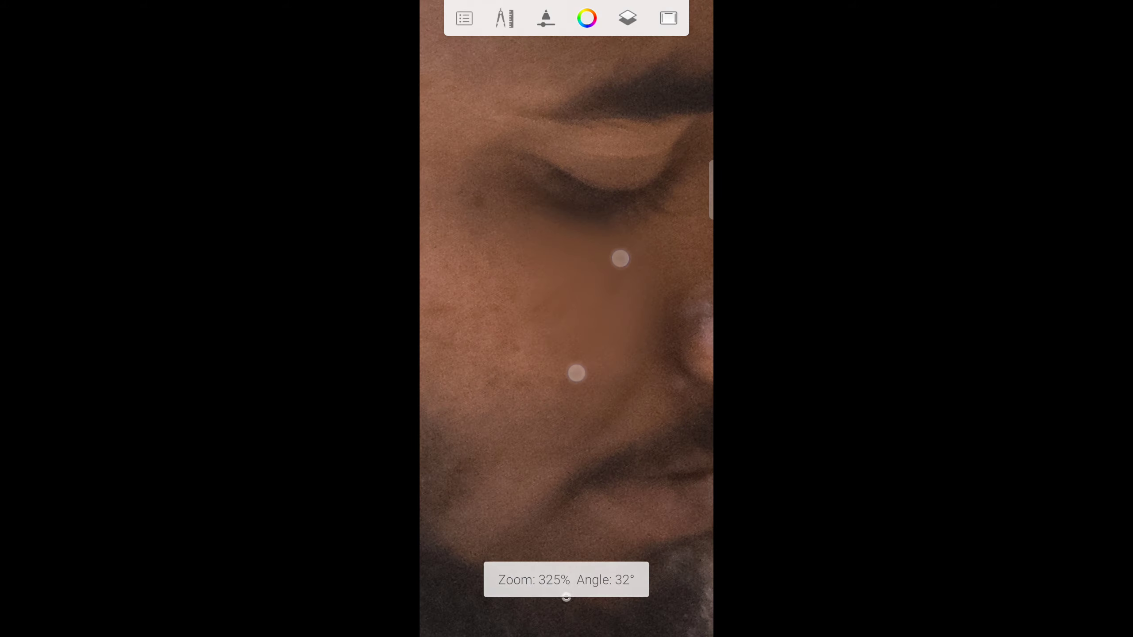
{"action": "scroll", "coordinate": [597, 315], "scroll_direction": "up", "scroll_amount": 2}
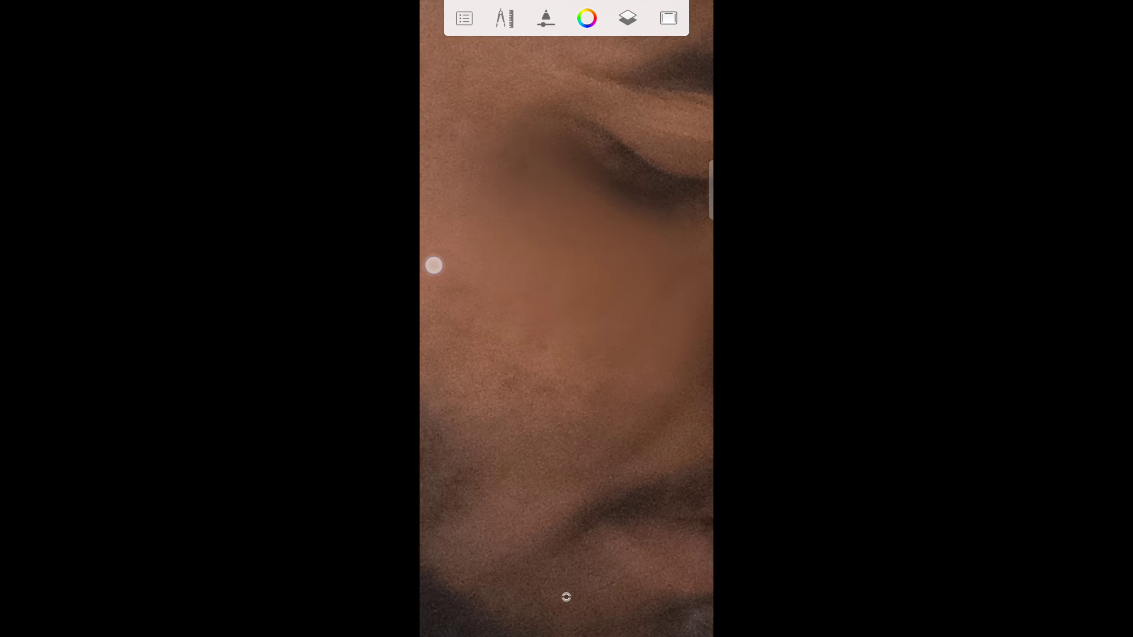
{"action": "scroll", "coordinate": [548, 306], "scroll_direction": "down", "scroll_amount": 3}
{"action": "scroll", "coordinate": [548, 306], "scroll_direction": "down", "scroll_amount": 2}
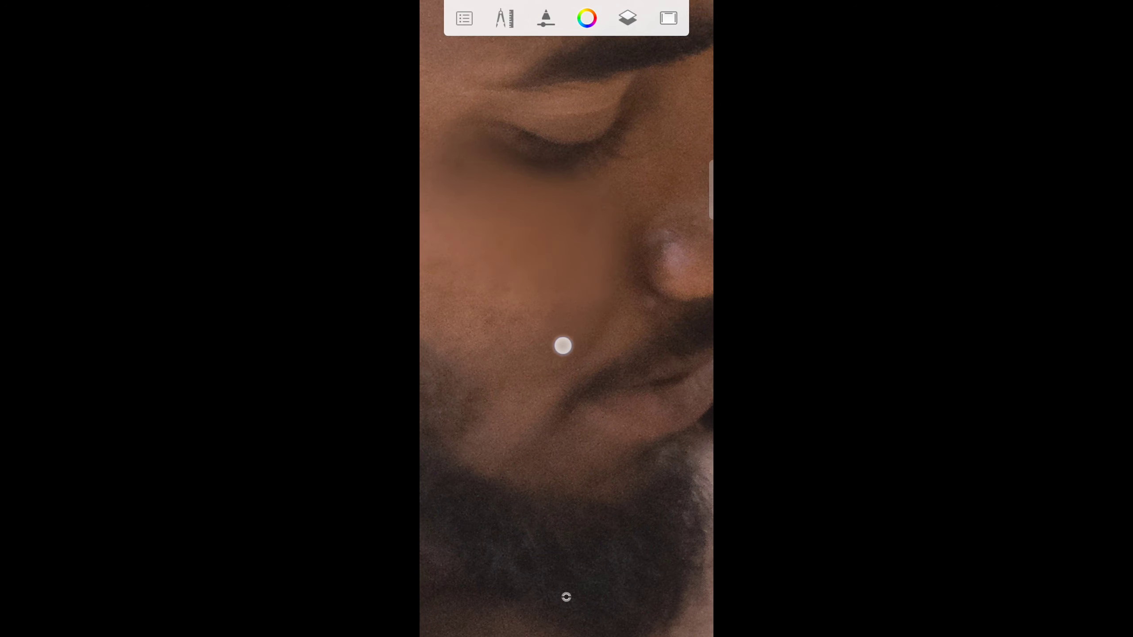
{"action": "scroll", "coordinate": [584, 337], "scroll_direction": "down", "scroll_amount": 3}
{"action": "scroll", "coordinate": [624, 258], "scroll_direction": "up", "scroll_amount": 5}
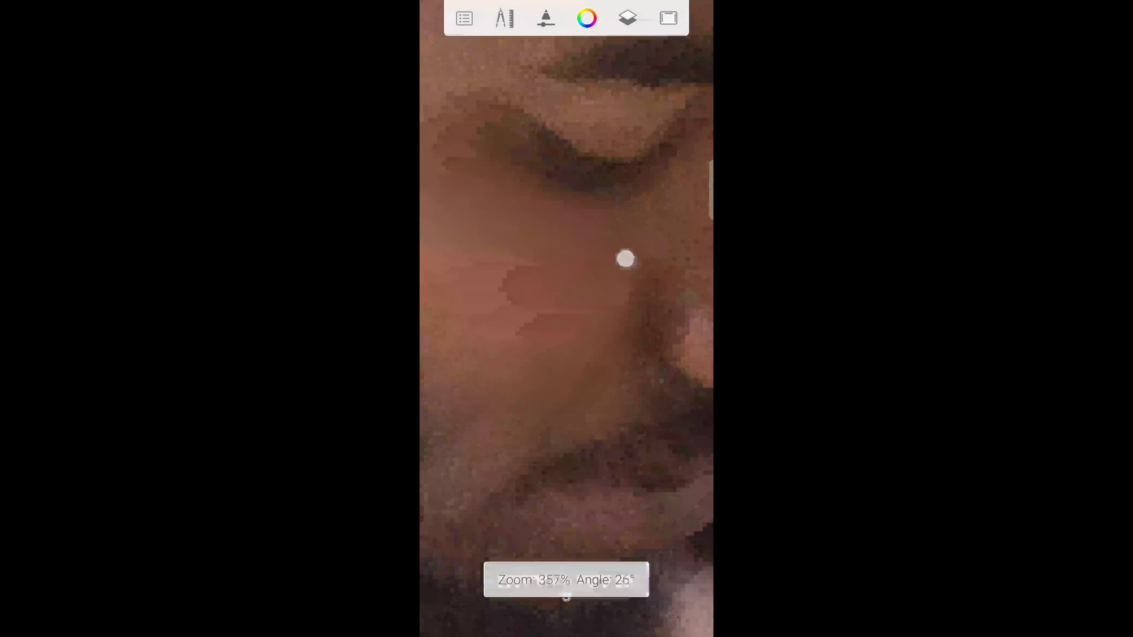
{"action": "scroll", "coordinate": [589, 348], "scroll_direction": "down", "scroll_amount": 3}
{"action": "scroll", "coordinate": [620, 368], "scroll_direction": "up", "scroll_amount": 1}
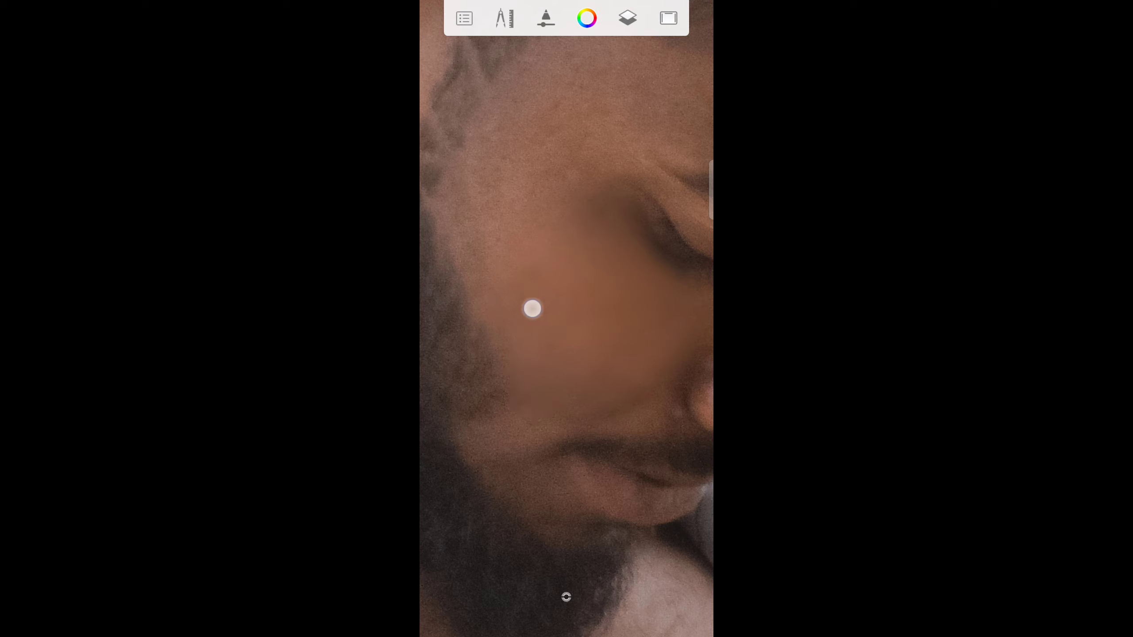
{"action": "scroll", "coordinate": [525, 414], "scroll_direction": "up", "scroll_amount": 3}
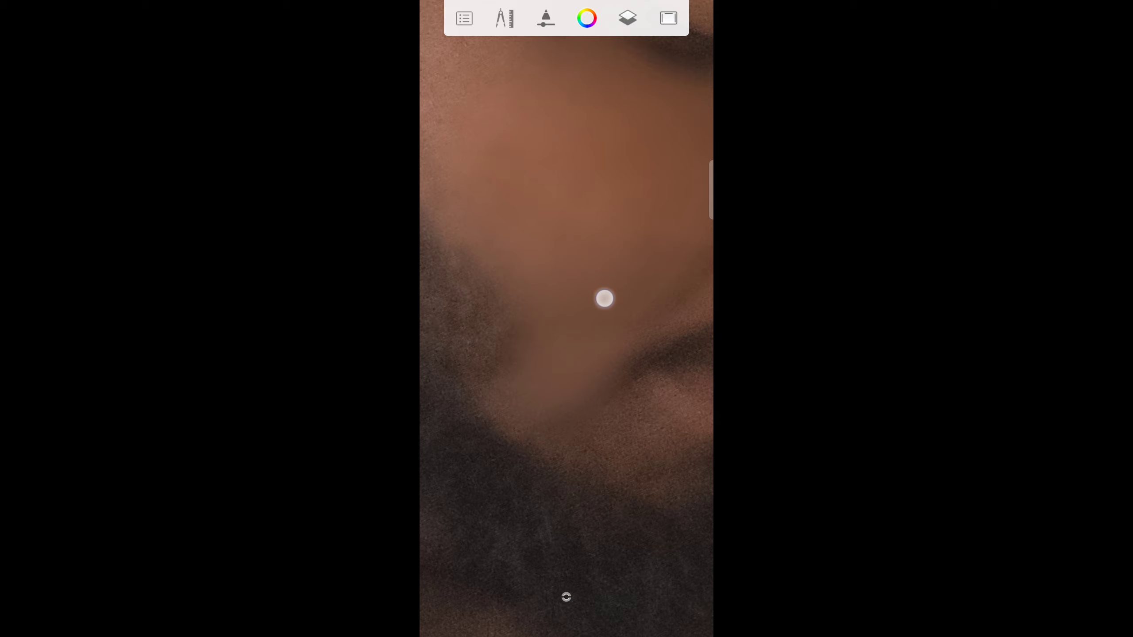
{"action": "scroll", "coordinate": [606, 392], "scroll_direction": "down", "scroll_amount": 3}
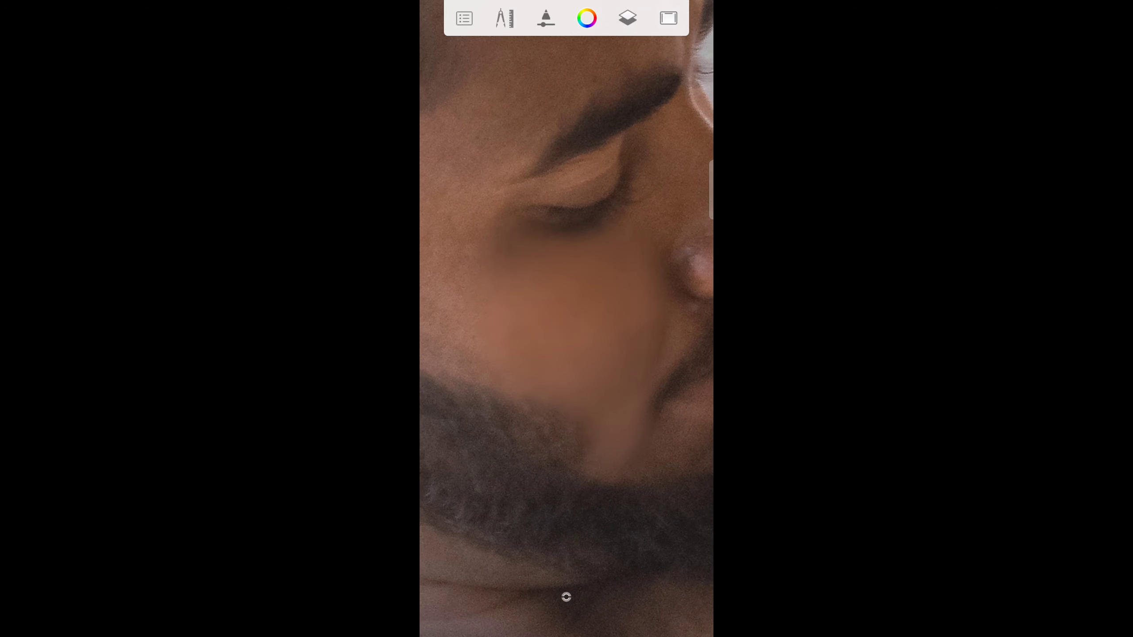
{"action": "scroll", "coordinate": [526, 332], "scroll_direction": "up", "scroll_amount": 3}
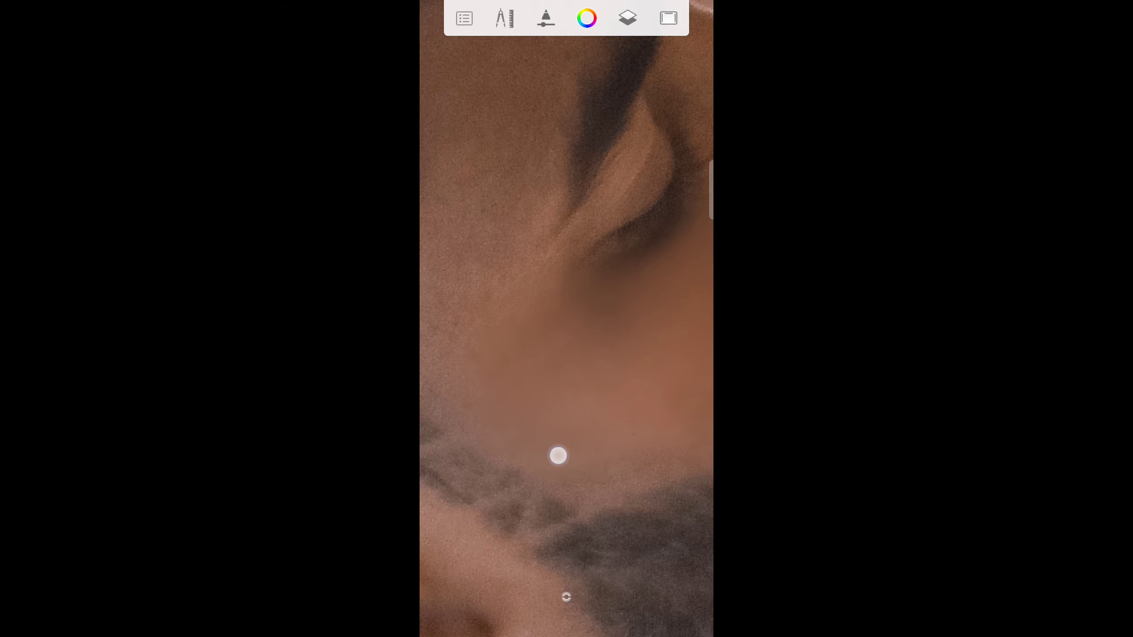
{"action": "scroll", "coordinate": [570, 350], "scroll_direction": "down", "scroll_amount": 3}
{"action": "scroll", "coordinate": [569, 378], "scroll_direction": "up", "scroll_amount": 3}
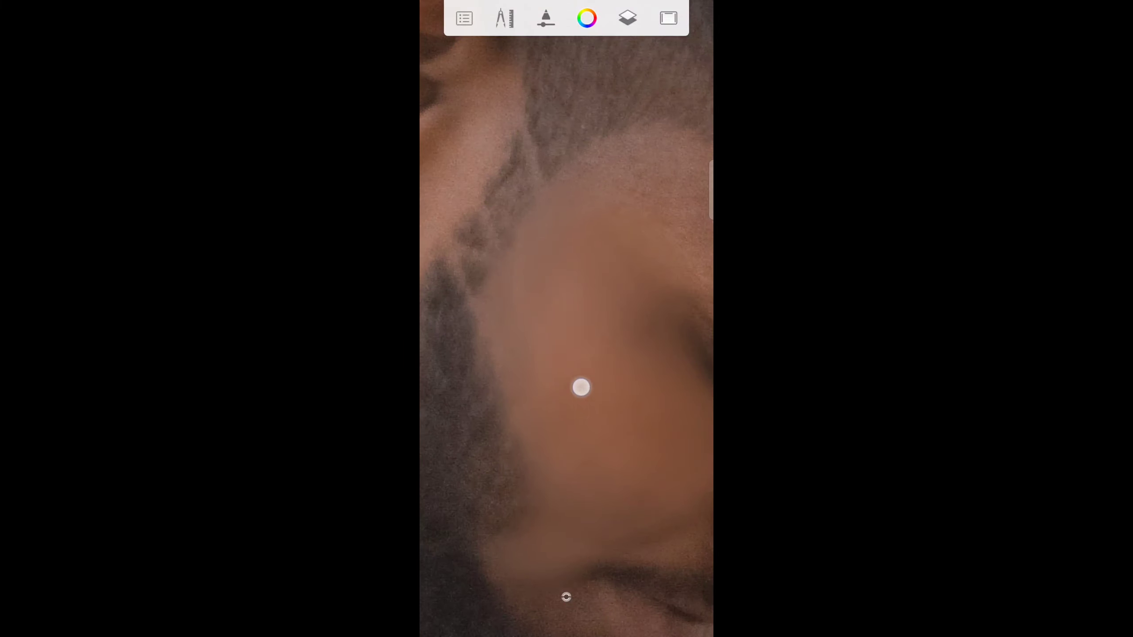
Smudge the nose and the skin above the mustache, zooming to reach the beard edge
{"action": "scroll", "coordinate": [560, 349], "scroll_direction": "down", "scroll_amount": 3}
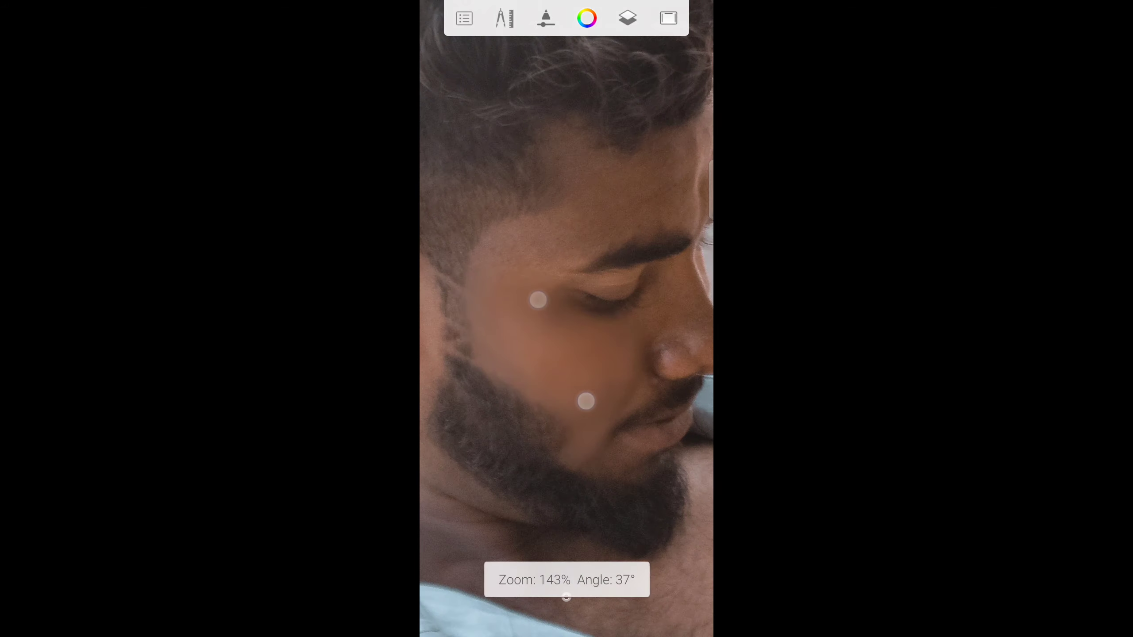
{"action": "scroll", "coordinate": [629, 393], "scroll_direction": "up", "scroll_amount": 3}
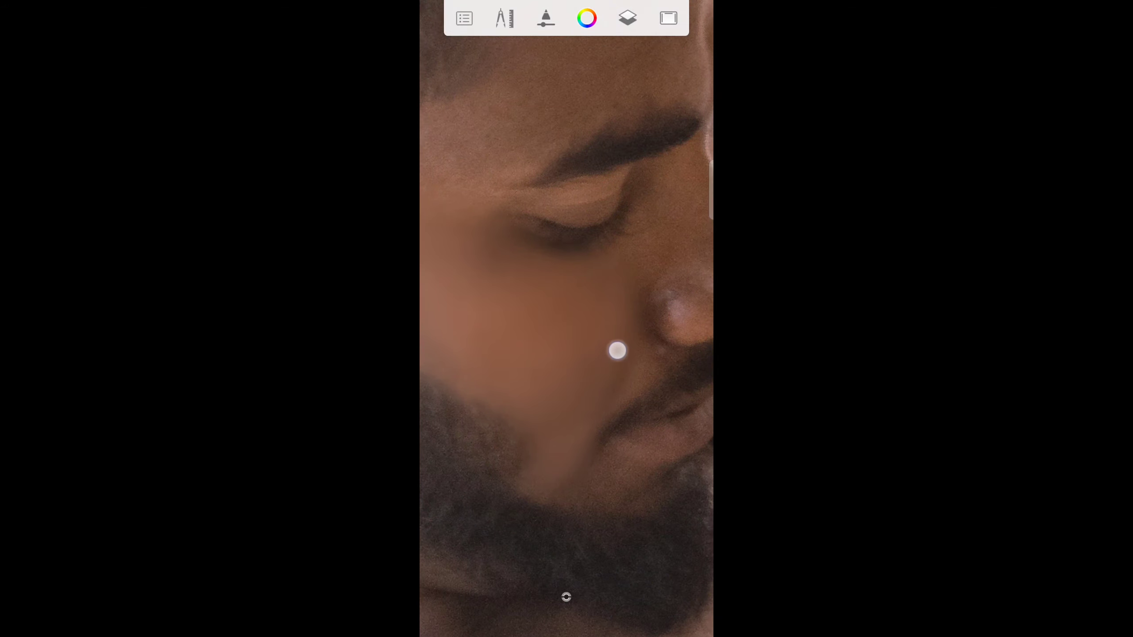
{"action": "scroll", "coordinate": [550, 339], "scroll_direction": "down", "scroll_amount": 3}
{"action": "scroll", "coordinate": [613, 356], "scroll_direction": "up", "scroll_amount": 3}
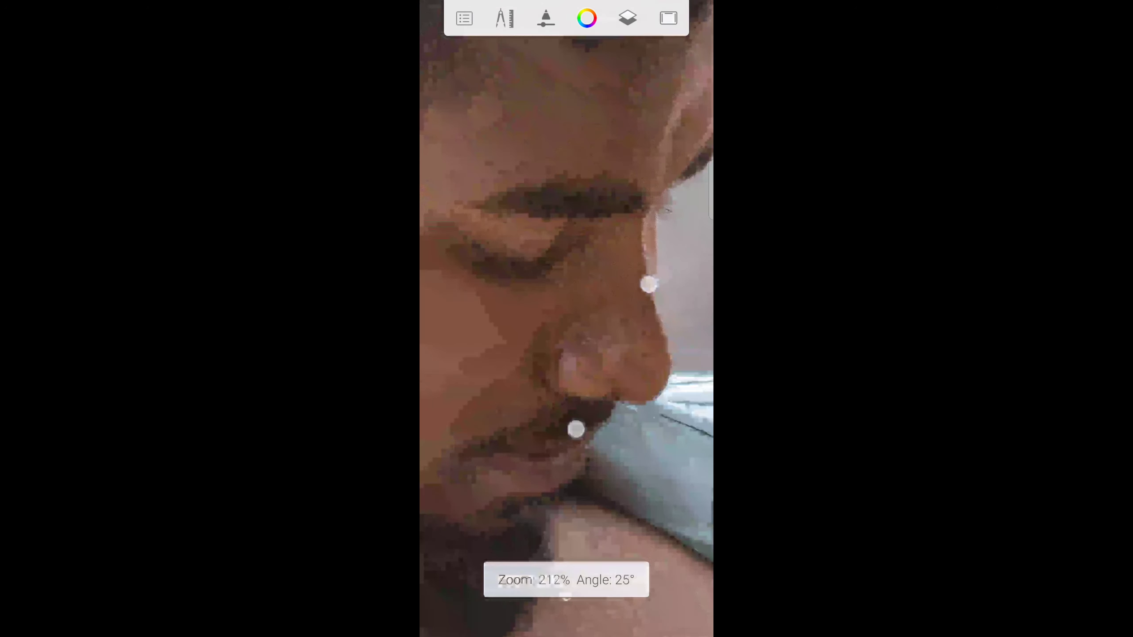
{"action": "scroll", "coordinate": [528, 283], "scroll_direction": "up", "scroll_amount": 3}
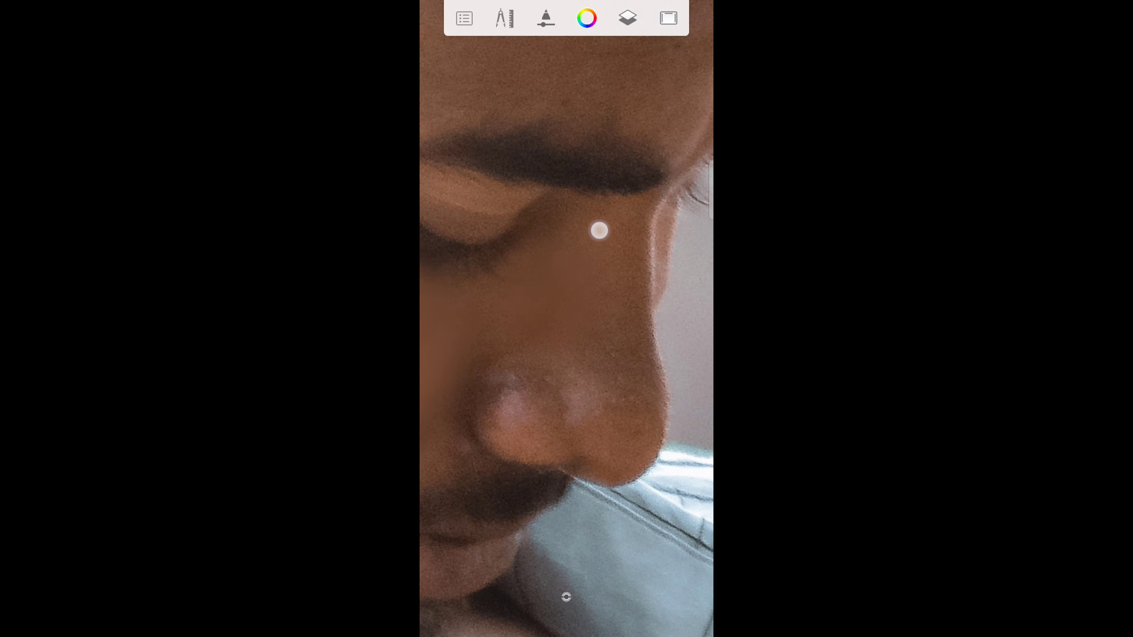
{"action": "scroll", "coordinate": [579, 250], "scroll_direction": "up", "scroll_amount": 3}
{"action": "scroll", "coordinate": [517, 263], "scroll_direction": "up", "scroll_amount": 1}
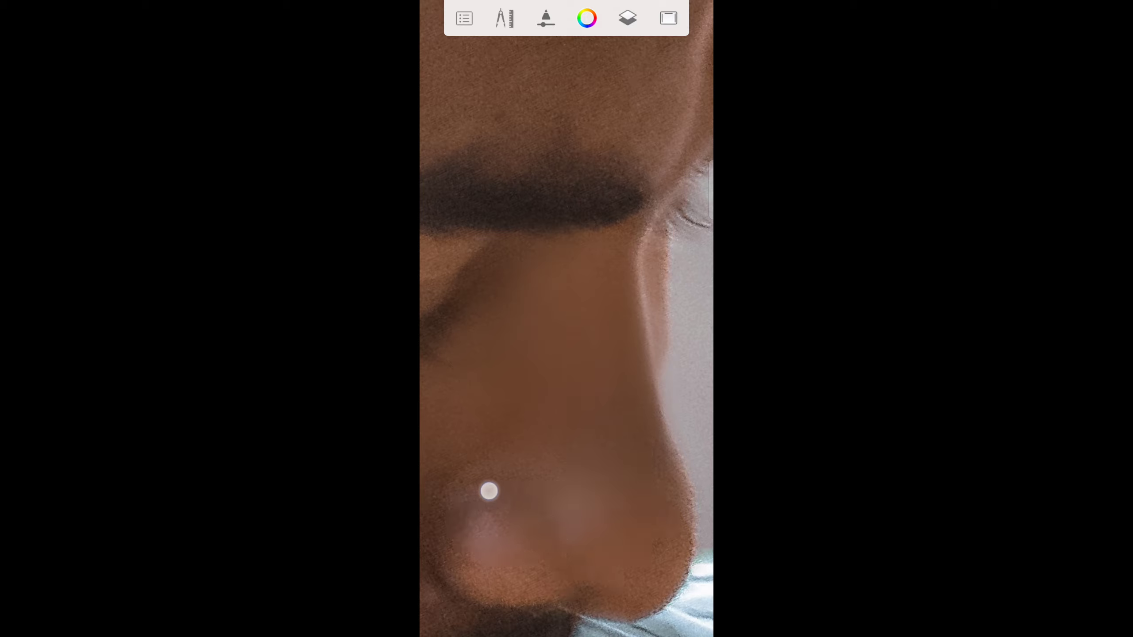
{"action": "left_click_drag", "start_coordinate": [473, 531], "coordinate": [586, 387]}
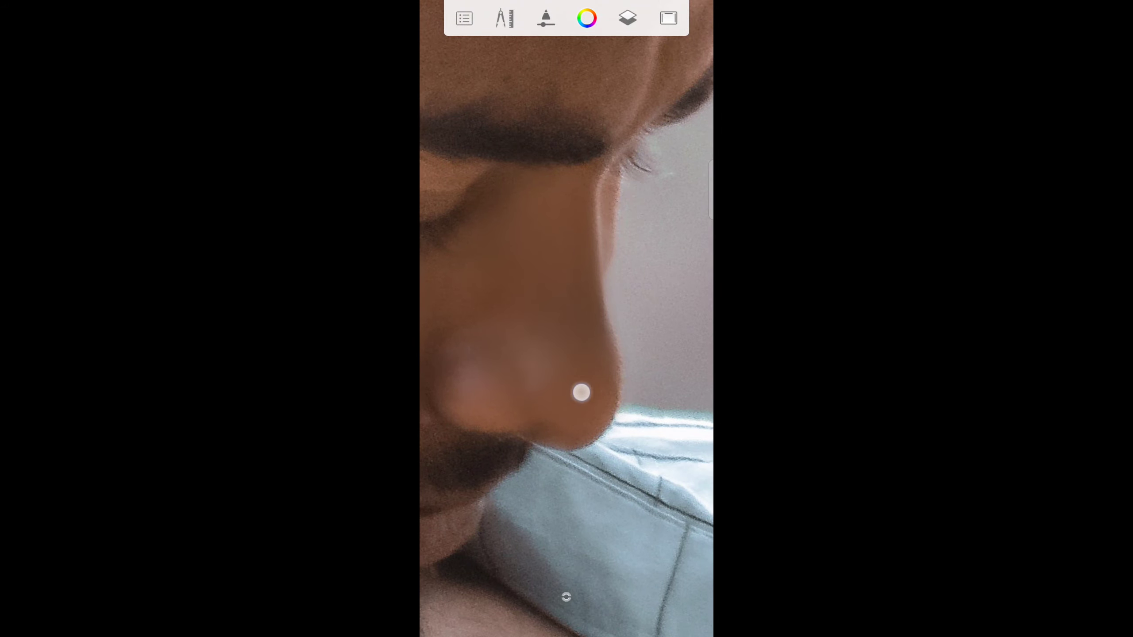
{"action": "mouse_move", "coordinate": [551, 424]}
{"action": "left_mouse_down"}
{"action": "mouse_move", "coordinate": [617, 442]}
{"action": "mouse_move", "coordinate": [536, 362]}
{"action": "left_mouse_up"}
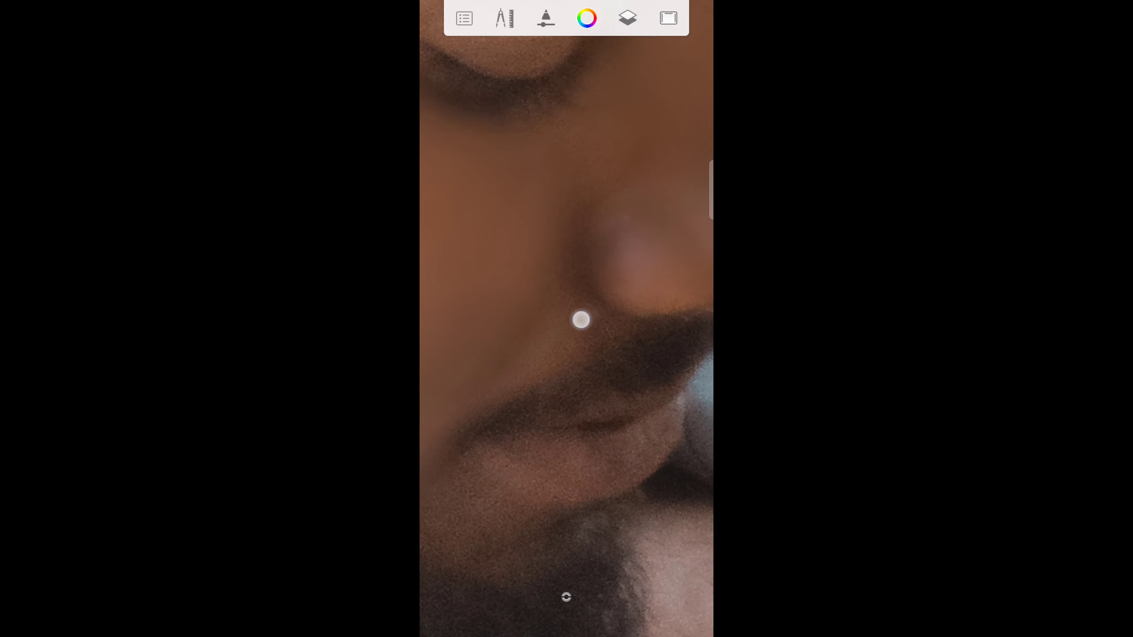
{"action": "left_click_drag", "start_coordinate": [580, 319], "coordinate": [635, 333]}
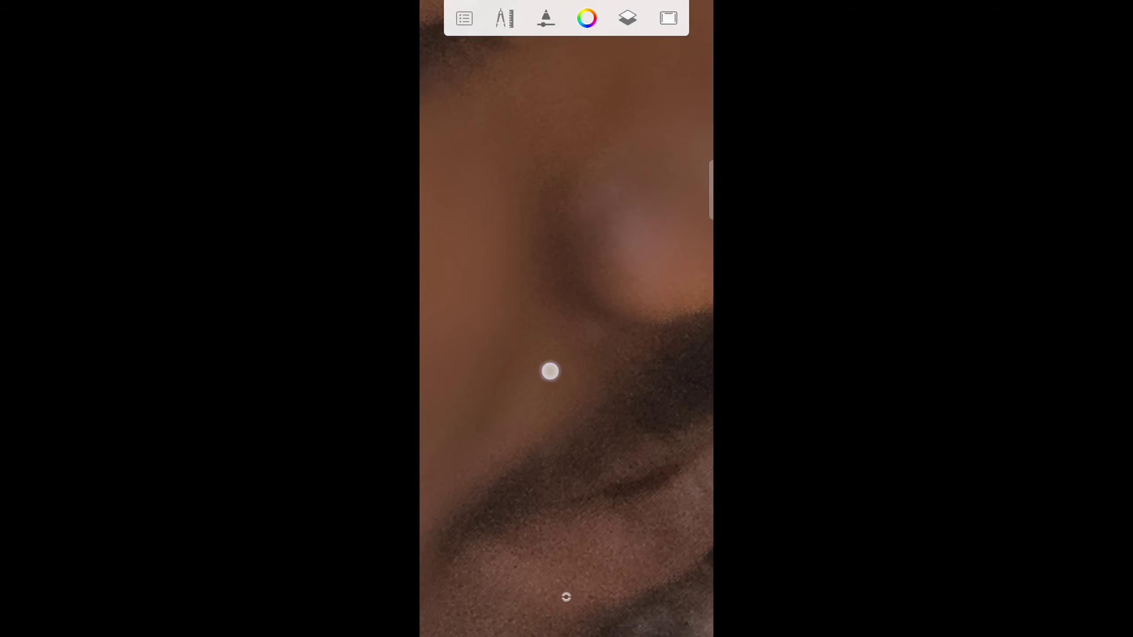
{"action": "mouse_move", "coordinate": [594, 450]}
{"action": "left_mouse_down"}
{"action": "mouse_move", "coordinate": [564, 402]}
{"action": "mouse_move", "coordinate": [579, 463]}
{"action": "left_mouse_up"}
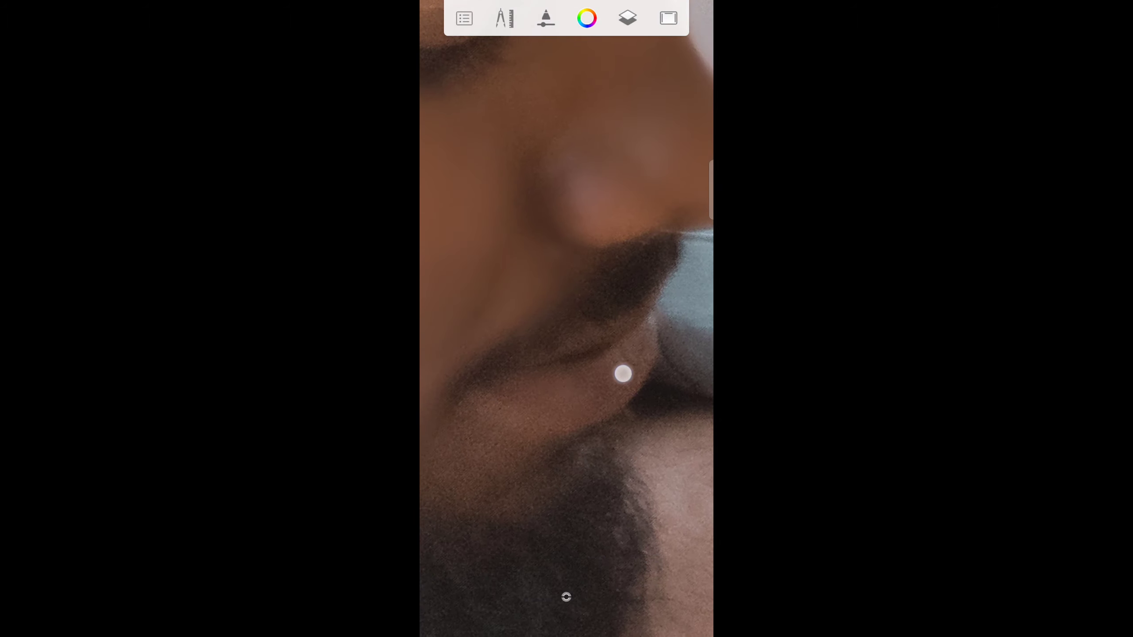
{"action": "left_click_drag", "start_coordinate": [506, 397], "coordinate": [481, 386]}
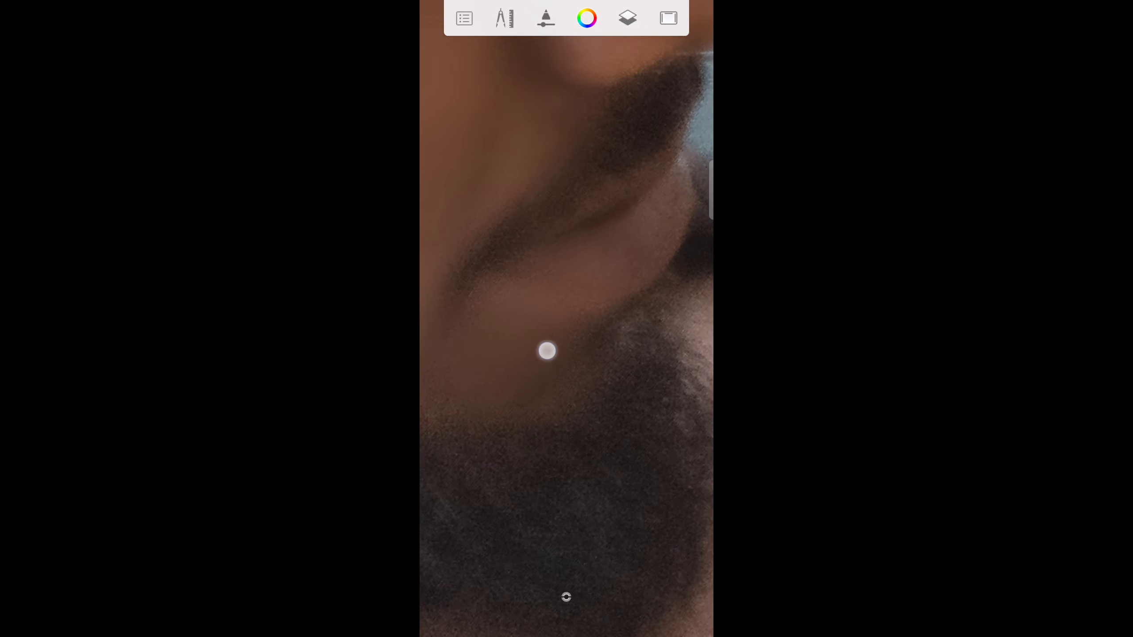
Smooth the skin along the eyelid, zooming in close on the eye
{"action": "scroll", "coordinate": [580, 402], "scroll_direction": "down", "scroll_amount": 3}
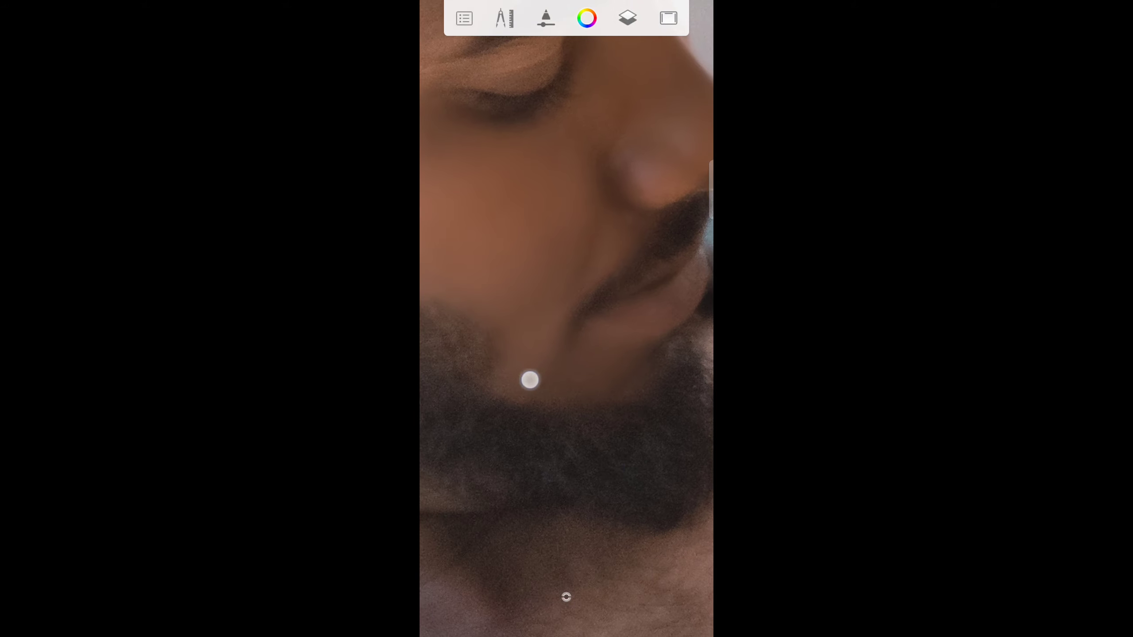
{"action": "scroll", "coordinate": [559, 405], "scroll_direction": "up", "scroll_amount": 3}
{"action": "scroll", "coordinate": [513, 379], "scroll_direction": "up", "scroll_amount": 2}
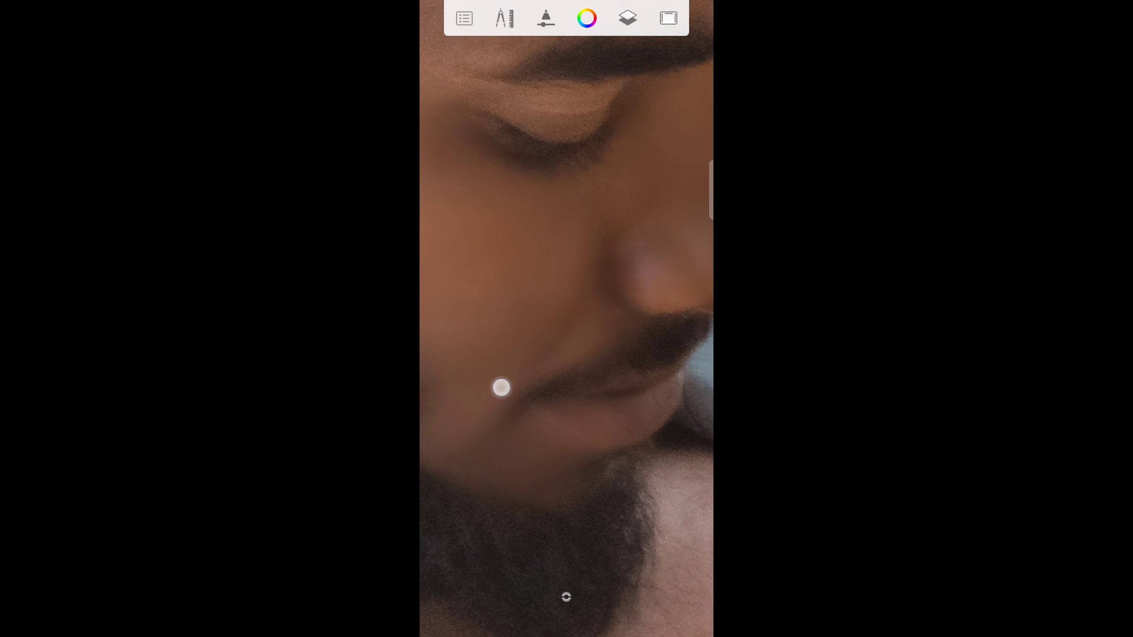
{"action": "scroll", "coordinate": [561, 379], "scroll_direction": "up", "scroll_amount": 2}
{"action": "scroll", "coordinate": [528, 350], "scroll_direction": "up", "scroll_amount": 3}
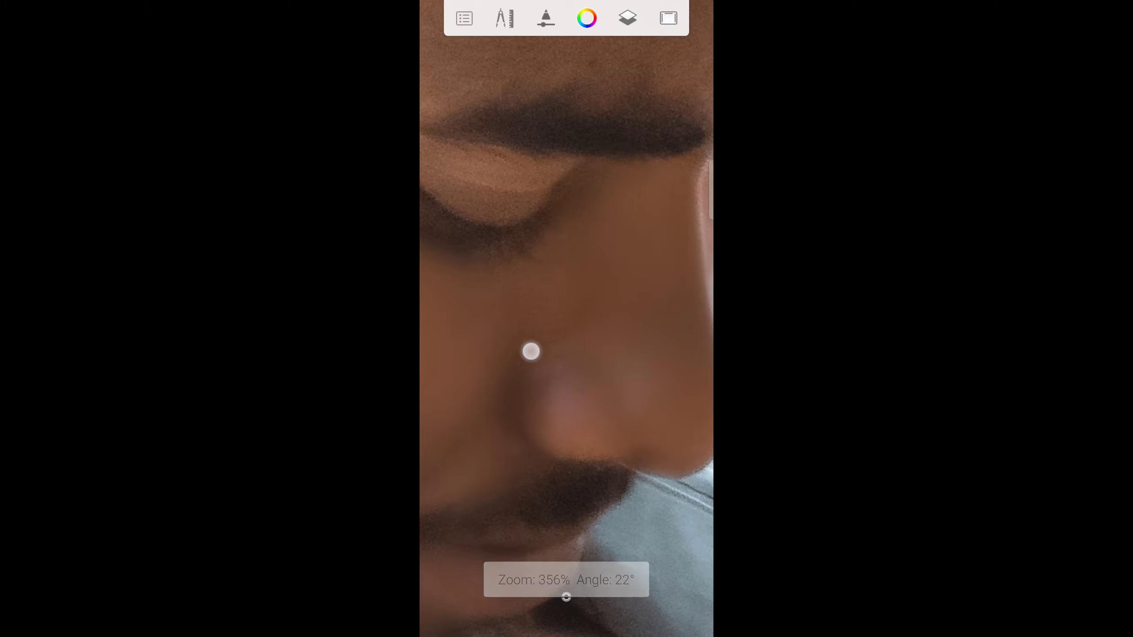
{"action": "scroll", "coordinate": [571, 377], "scroll_direction": "up", "scroll_amount": 2}
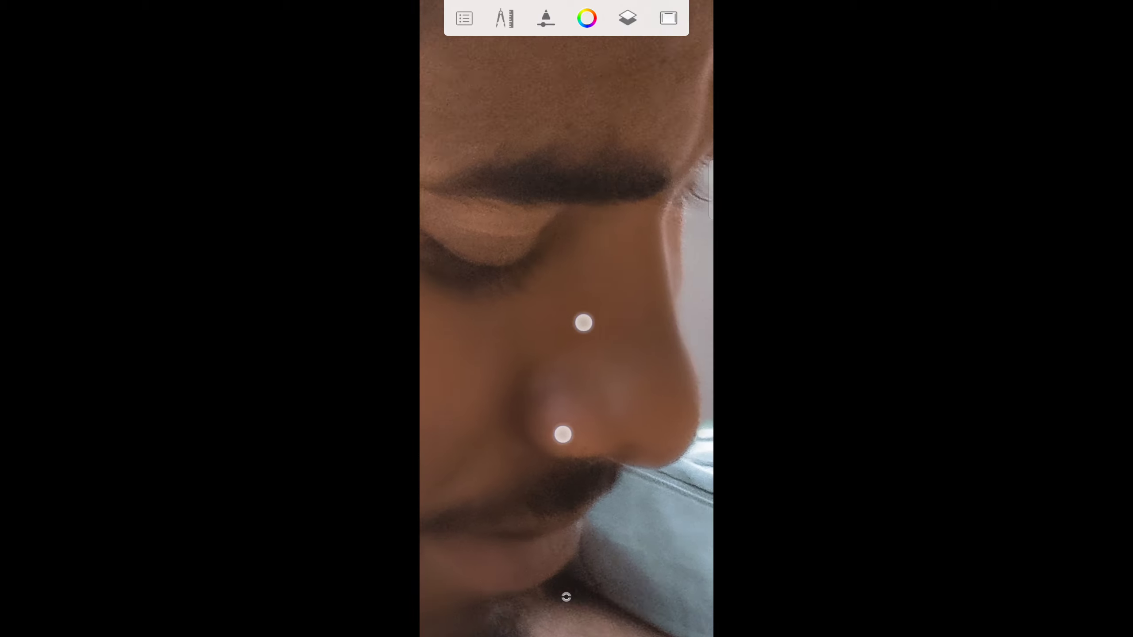
{"action": "scroll", "coordinate": [647, 396], "scroll_direction": "up", "scroll_amount": 3}
{"action": "scroll", "coordinate": [642, 290], "scroll_direction": "up", "scroll_amount": 1}
{"action": "left_click_drag", "start_coordinate": [487, 368], "coordinate": [506, 383]}
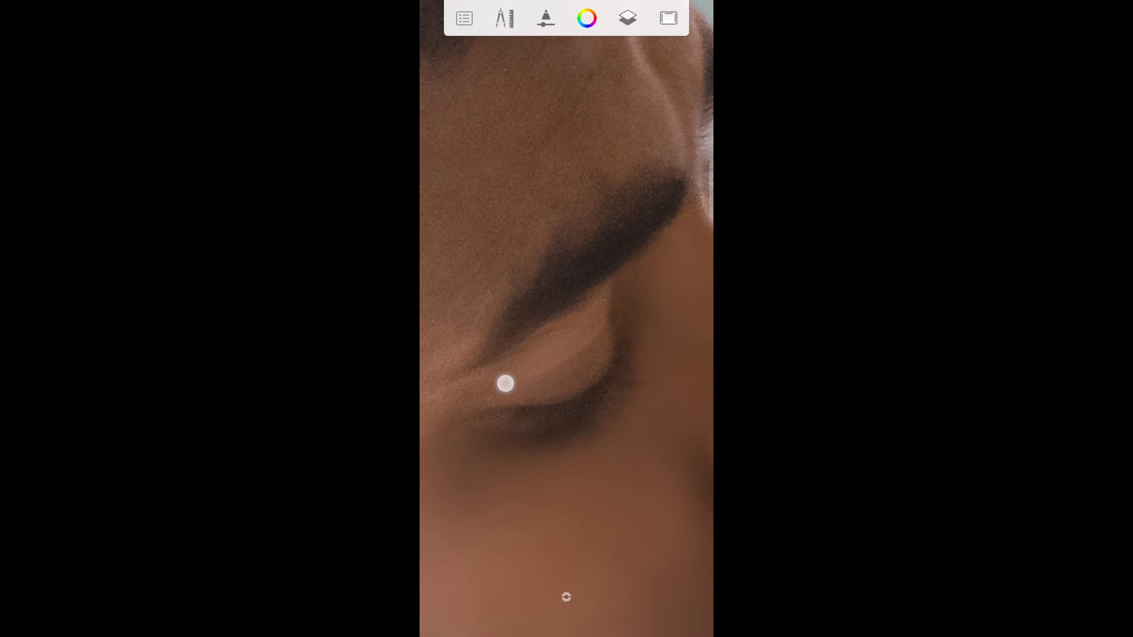
Smudge the forehead and temple skin downward to even it out
{"action": "scroll", "coordinate": [584, 371], "scroll_direction": "down", "scroll_amount": 1}
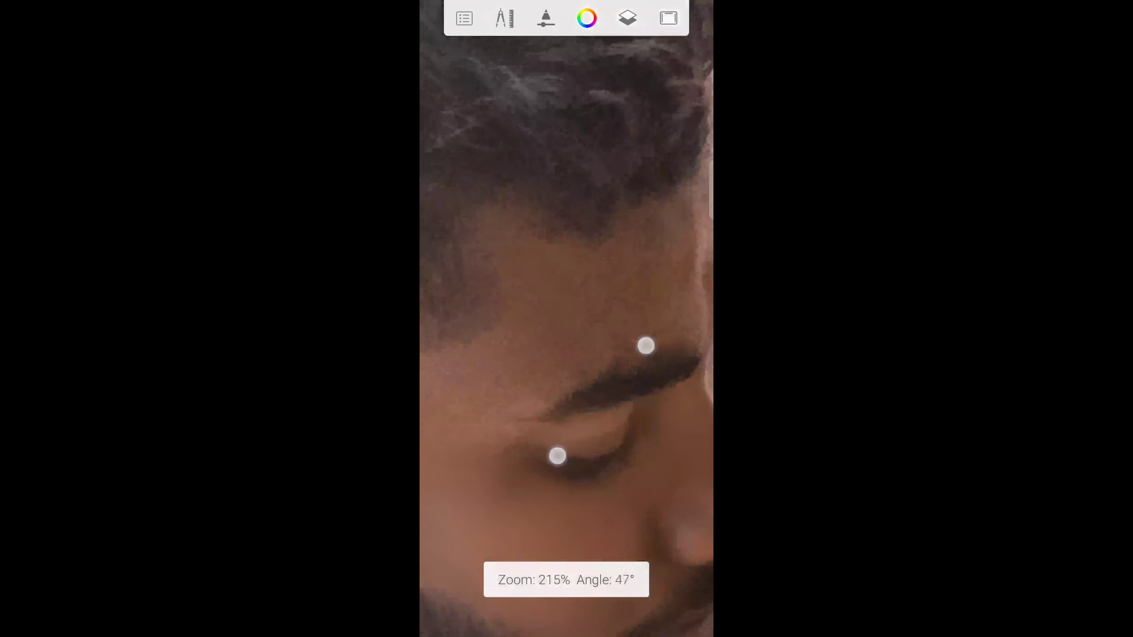
{"action": "scroll", "coordinate": [600, 400], "scroll_direction": "down", "scroll_amount": 3}
{"action": "scroll", "coordinate": [553, 359], "scroll_direction": "down", "scroll_amount": 1}
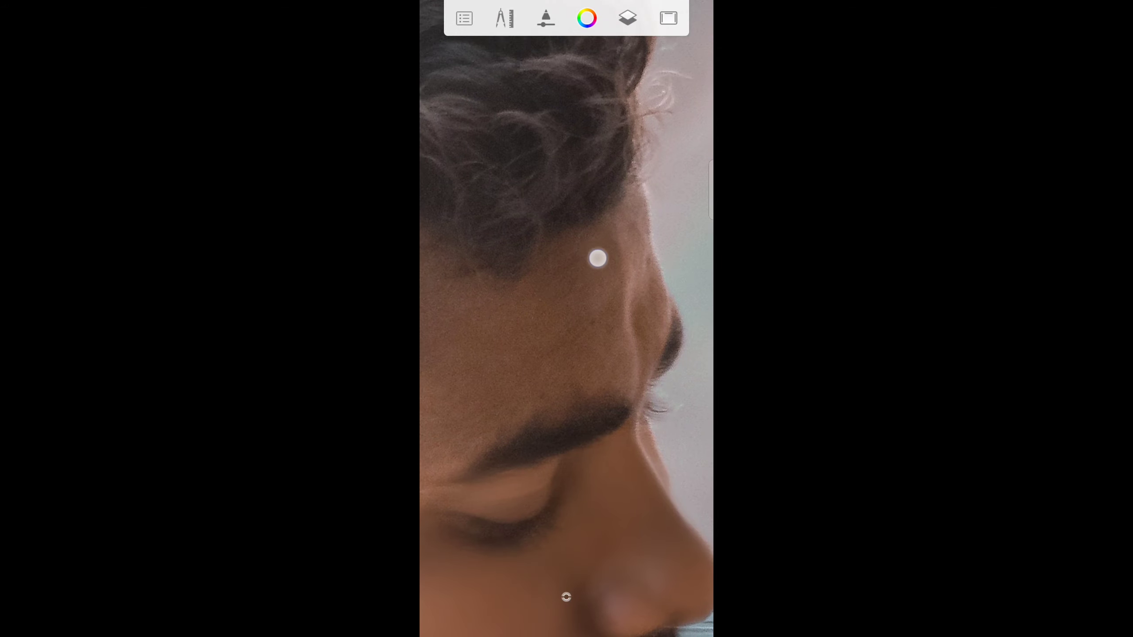
{"action": "left_click_drag", "start_coordinate": [610, 258], "coordinate": [611, 344]}
{"action": "scroll", "coordinate": [616, 380], "scroll_direction": "down", "scroll_amount": 1}
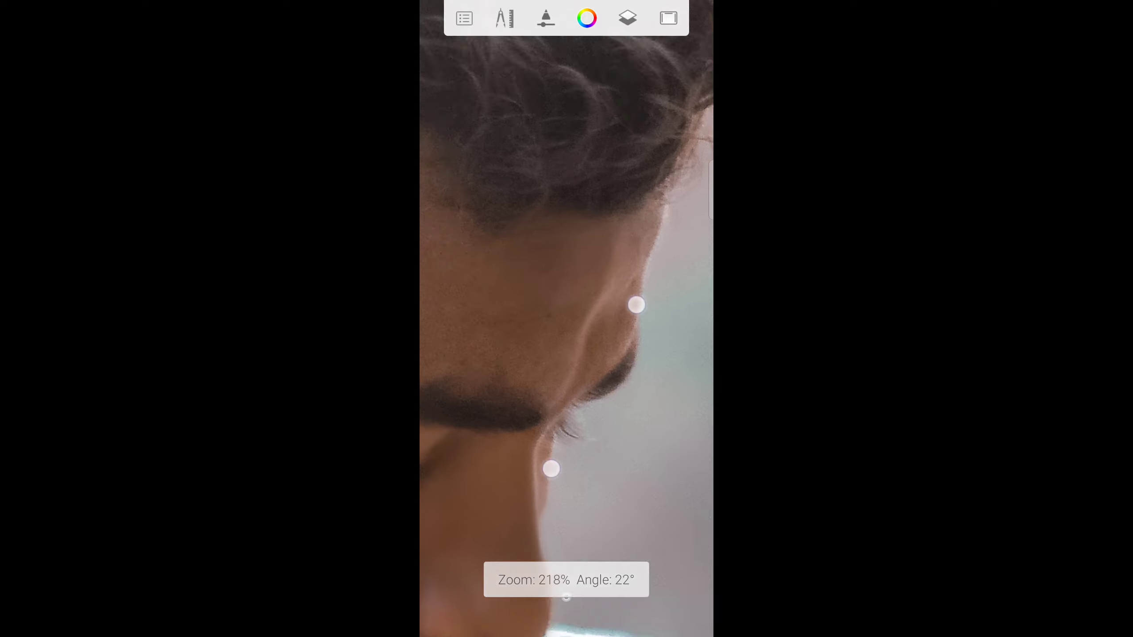
{"action": "scroll", "coordinate": [536, 355], "scroll_direction": "up", "scroll_amount": 2}
{"action": "scroll", "coordinate": [600, 250], "scroll_direction": "up", "scroll_amount": 2}
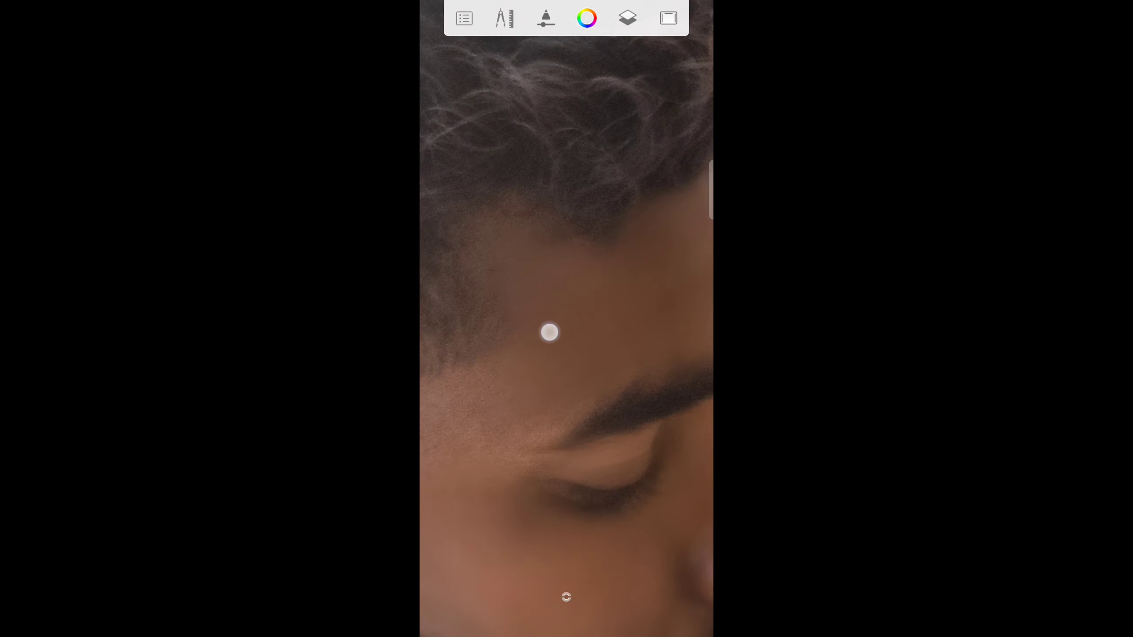
{"action": "scroll", "coordinate": [549, 331], "scroll_direction": "up", "scroll_amount": 3}
Zoom in and out around the face to check the smoothed skin
{"action": "scroll", "coordinate": [602, 237], "scroll_direction": "down", "scroll_amount": 2}
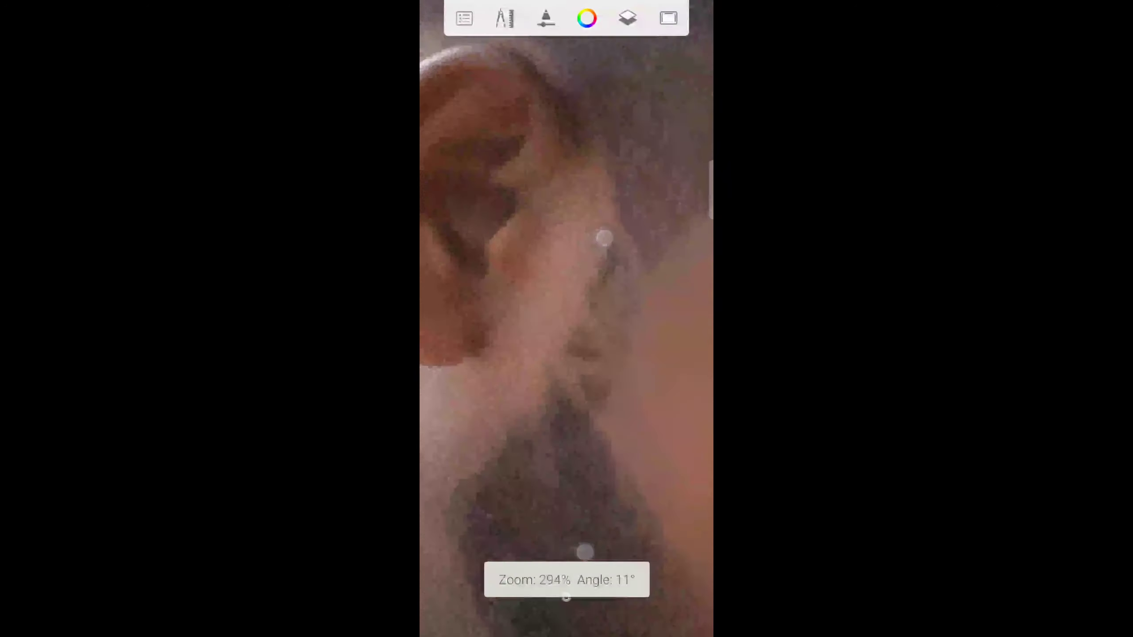
{"action": "scroll", "coordinate": [604, 303], "scroll_direction": "down", "scroll_amount": 3}
{"action": "scroll", "coordinate": [562, 410], "scroll_direction": "down", "scroll_amount": 3}
{"action": "scroll", "coordinate": [503, 277], "scroll_direction": "down", "scroll_amount": 3}
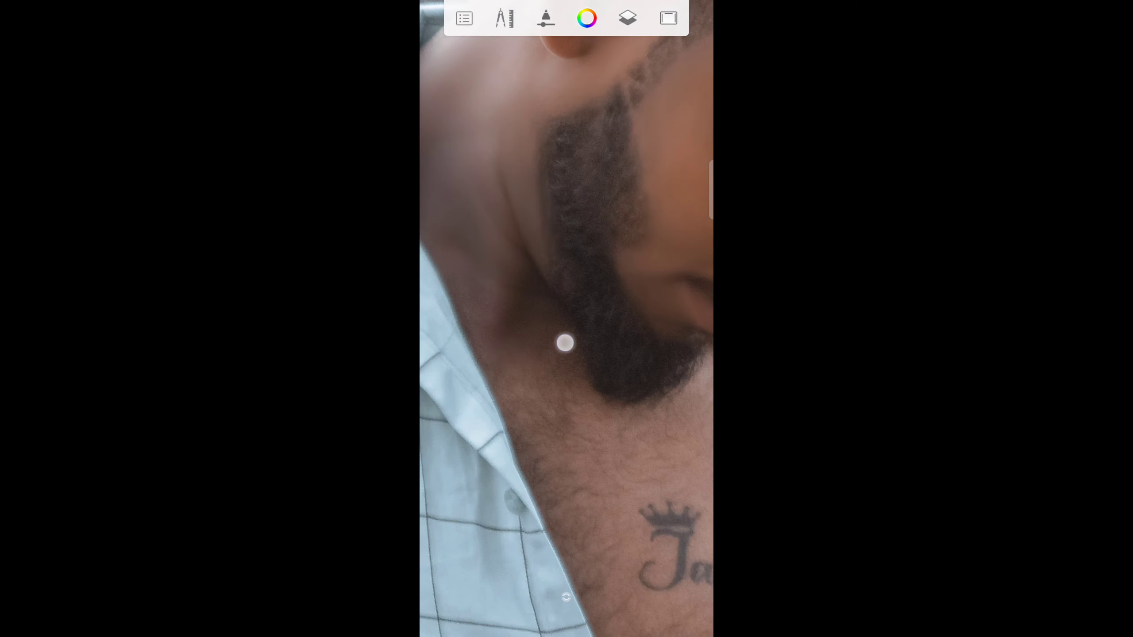
{"action": "scroll", "coordinate": [564, 341], "scroll_direction": "down", "scroll_amount": 2}
{"action": "scroll", "coordinate": [612, 336], "scroll_direction": "up", "scroll_amount": 3}
{"action": "scroll", "coordinate": [465, 235], "scroll_direction": "down", "scroll_amount": 5}
{"action": "scroll", "coordinate": [619, 331], "scroll_direction": "up", "scroll_amount": 3}
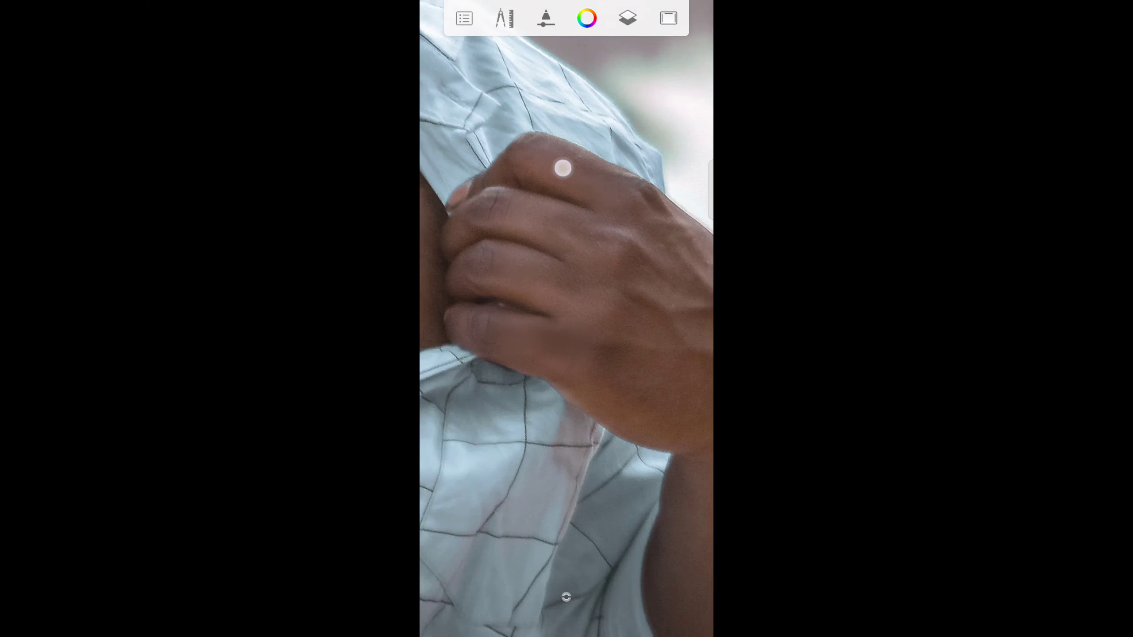
{"action": "scroll", "coordinate": [561, 167], "scroll_direction": "up", "scroll_amount": 2}
{"action": "scroll", "coordinate": [558, 289], "scroll_direction": "up", "scroll_amount": 3}
{"action": "scroll", "coordinate": [549, 319], "scroll_direction": "up", "scroll_amount": 3}
{"action": "scroll", "coordinate": [571, 362], "scroll_direction": "down", "scroll_amount": 5}
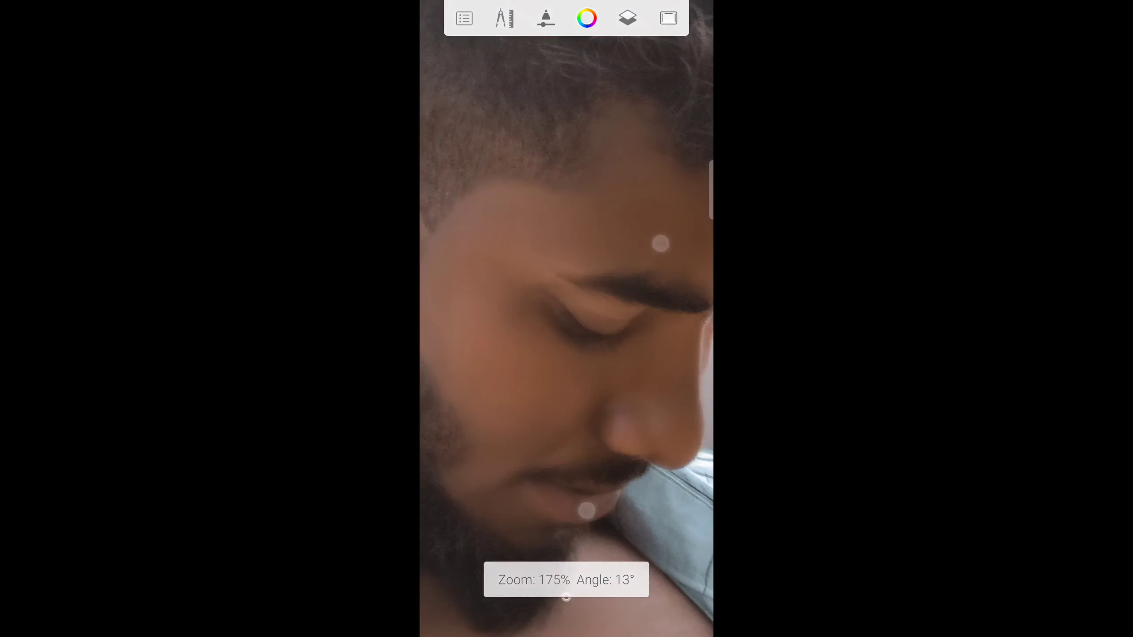
{"action": "scroll", "coordinate": [625, 370], "scroll_direction": "down", "scroll_amount": 5}
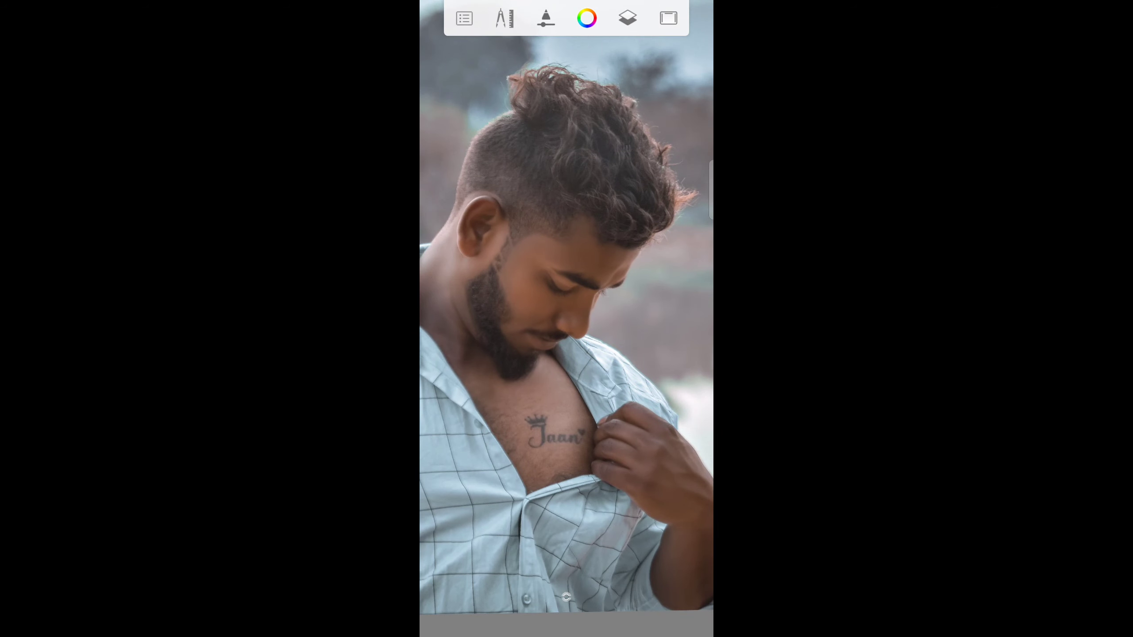
Lower the top photo layer's opacity from 100 to 83
{"action": "left_click", "coordinate": [628, 18]}
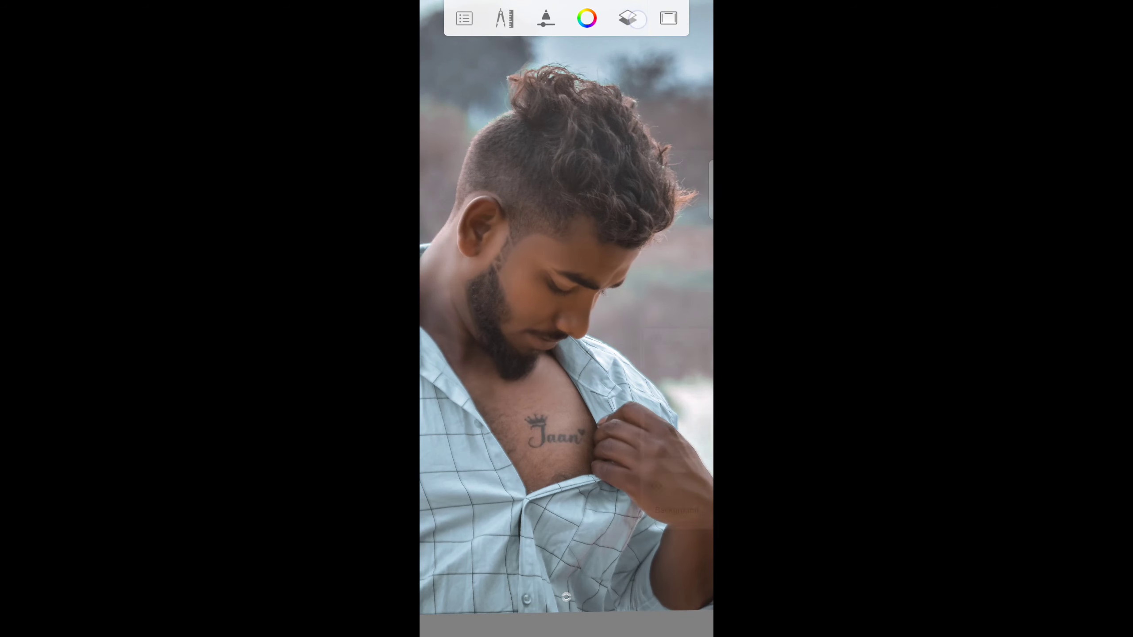
{"action": "left_click", "coordinate": [682, 348]}
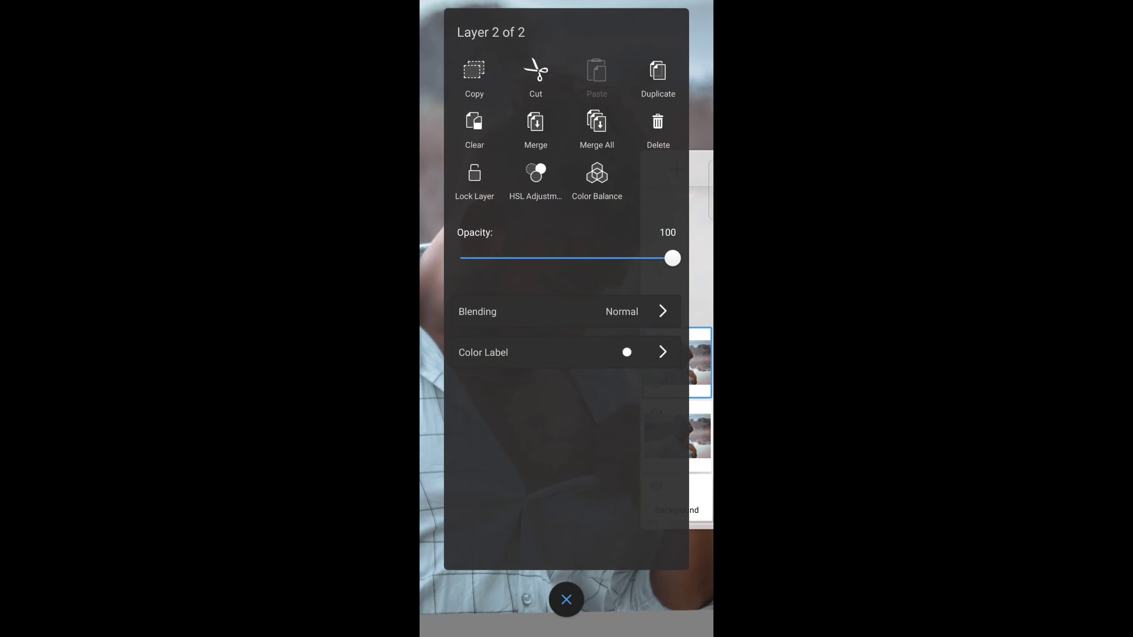
{"action": "left_click", "coordinate": [566, 599]}
{"action": "scroll", "coordinate": [558, 350], "scroll_direction": "up", "scroll_amount": 5}
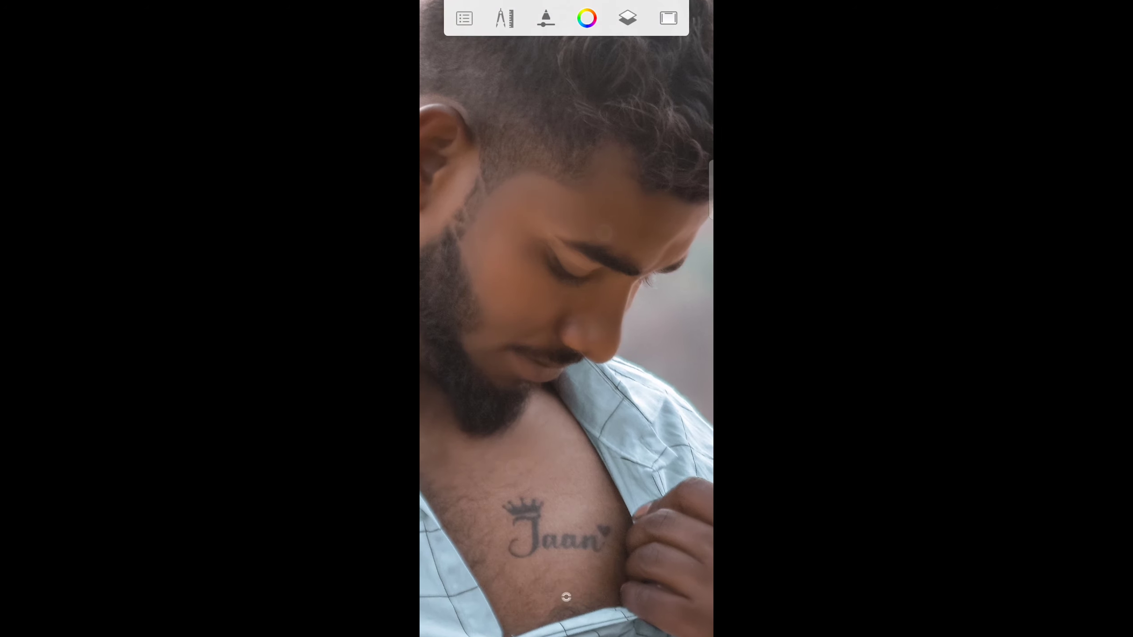
{"action": "left_click", "coordinate": [676, 362]}
{"action": "mouse_move", "coordinate": [659, 286]}
{"action": "left_mouse_down"}
{"action": "mouse_move", "coordinate": [640, 326]}
{"action": "mouse_move", "coordinate": [615, 334]}
{"action": "mouse_move", "coordinate": [635, 336]}
{"action": "left_mouse_up"}
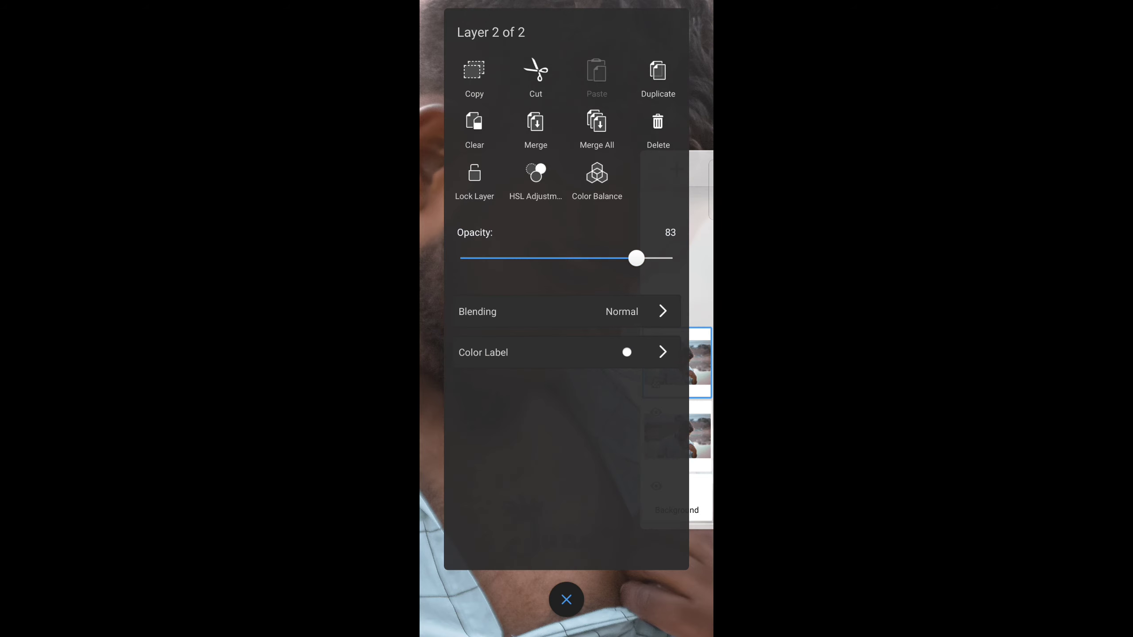
{"action": "left_click", "coordinate": [663, 606]}
{"action": "scroll", "coordinate": [570, 399], "scroll_direction": "up", "scroll_amount": 5}
Zoom in to inspect the blended skin on the face
{"action": "scroll", "coordinate": [598, 348], "scroll_direction": "up", "scroll_amount": 5}
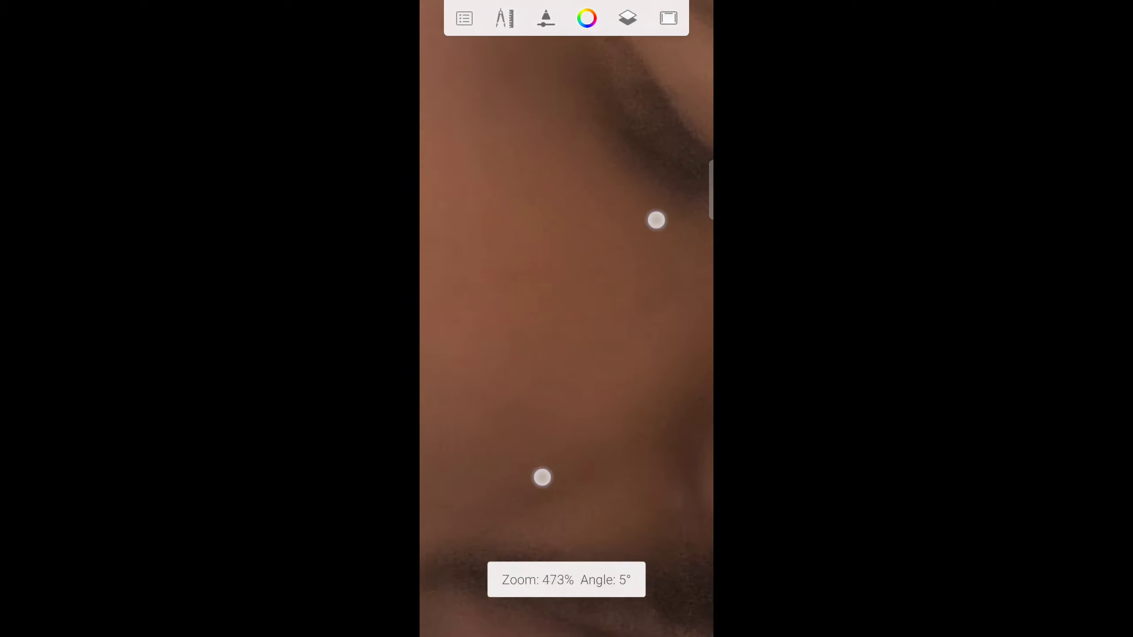
{"action": "scroll", "coordinate": [595, 383], "scroll_direction": "up", "scroll_amount": 5}
{"action": "scroll", "coordinate": [596, 384], "scroll_direction": "down", "scroll_amount": 10}
{"action": "scroll", "coordinate": [619, 348], "scroll_direction": "down", "scroll_amount": 10}
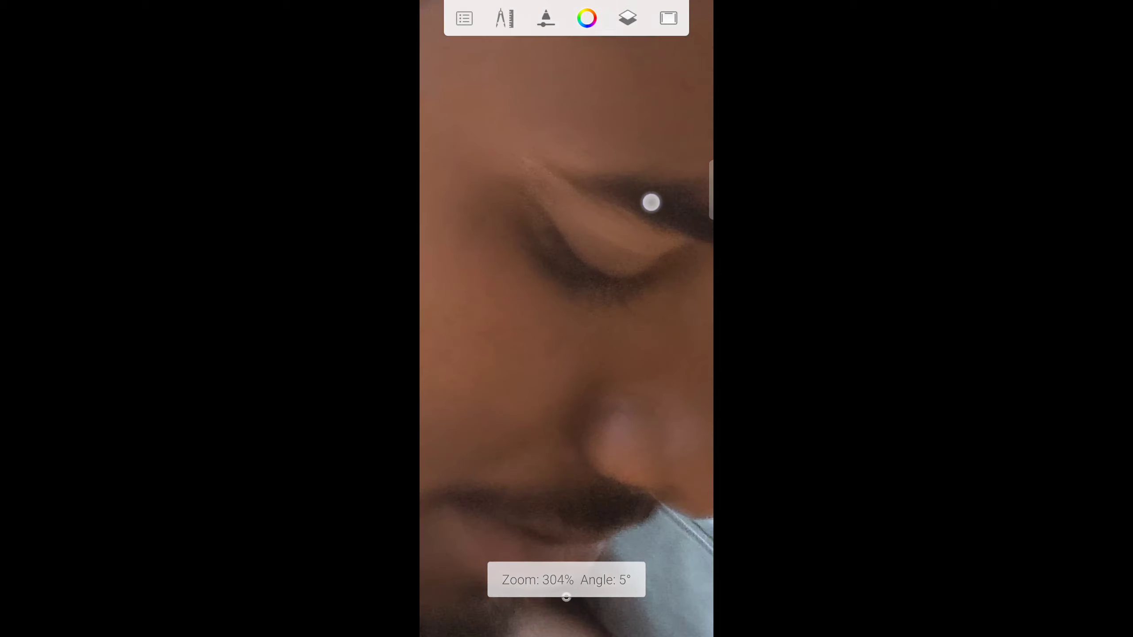
{"action": "scroll", "coordinate": [605, 313], "scroll_direction": "down", "scroll_amount": 3}
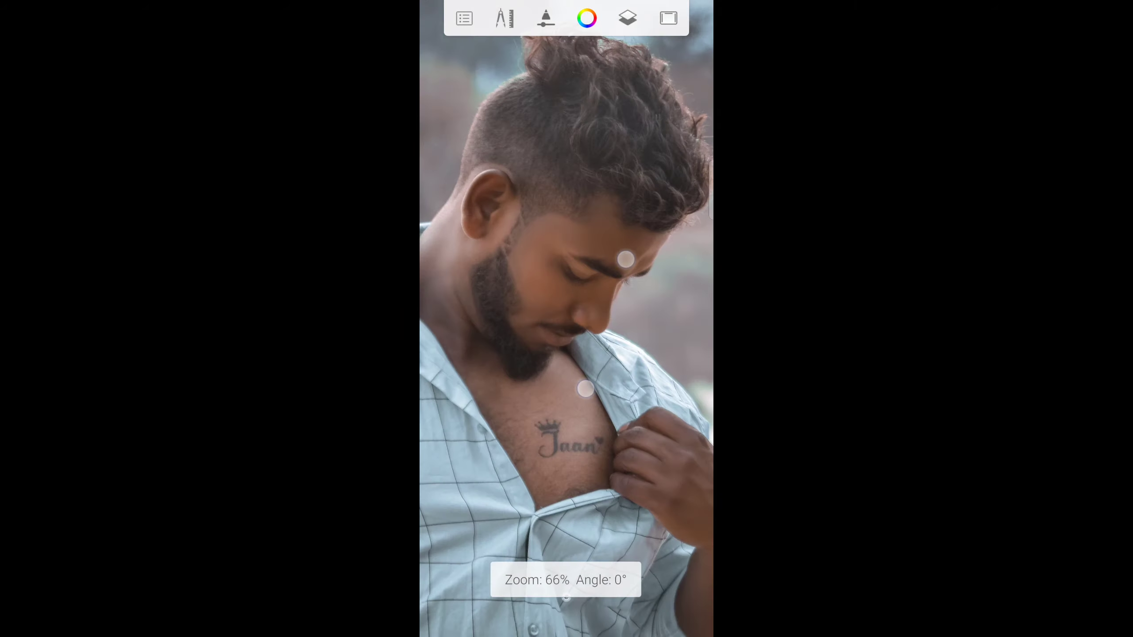
{"action": "scroll", "coordinate": [599, 352], "scroll_direction": "down", "scroll_amount": 4}
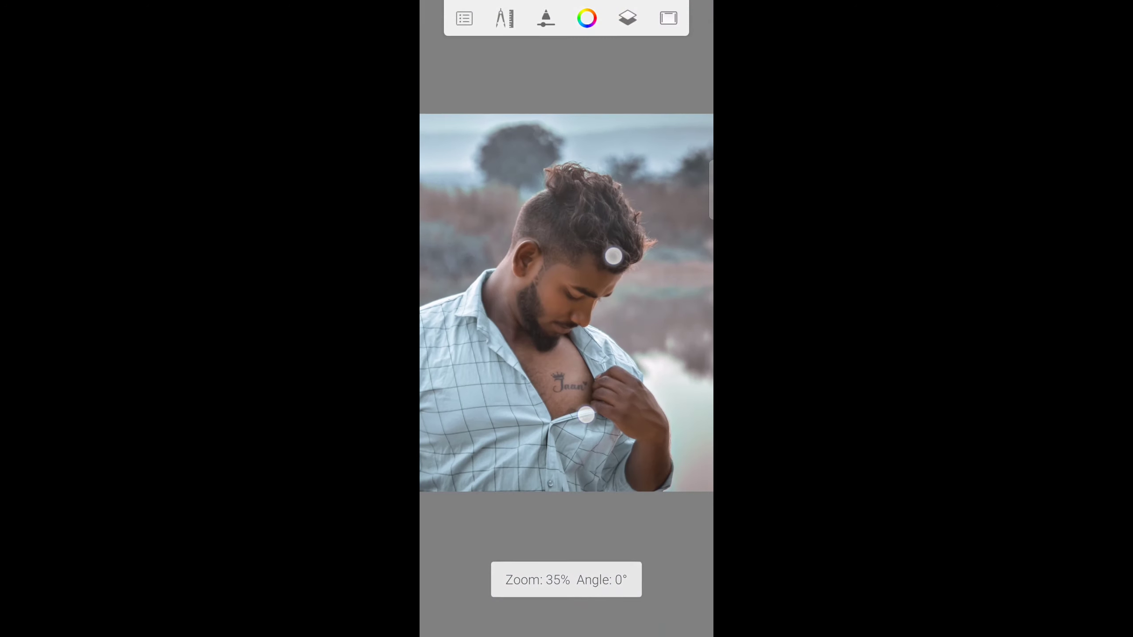
{"action": "scroll", "coordinate": [600, 353], "scroll_direction": "up", "scroll_amount": 2}
{"action": "scroll", "coordinate": [600, 355], "scroll_direction": "up", "scroll_amount": 2}
{"action": "scroll", "coordinate": [600, 354], "scroll_direction": "up", "scroll_amount": 2}
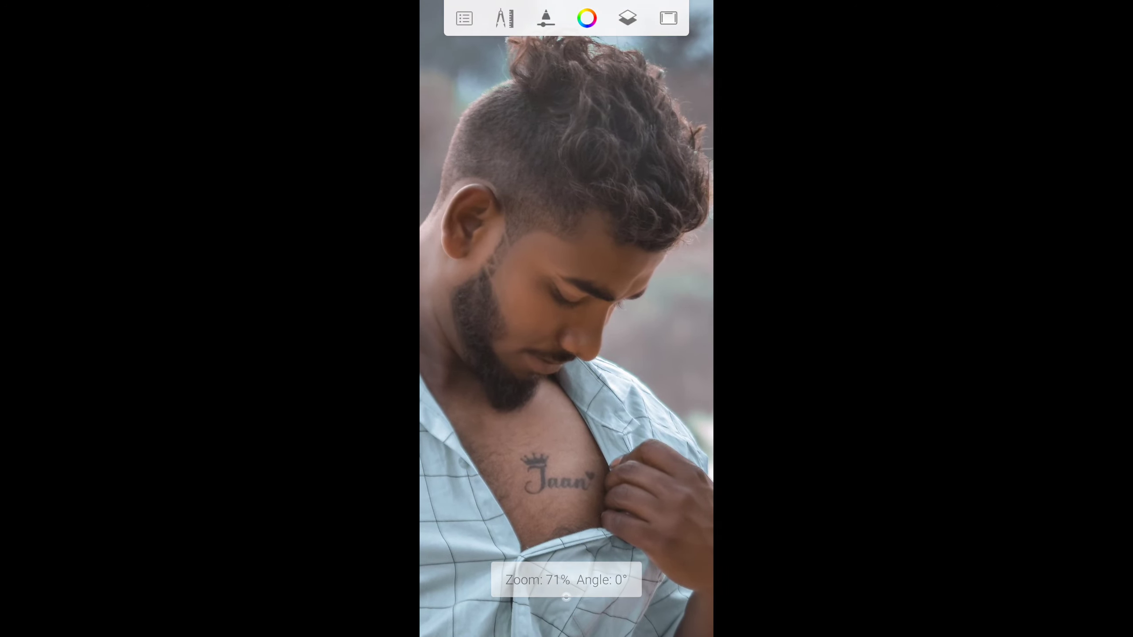
Raise the top layer's opacity to 90 and compare the skin result
{"action": "left_click", "coordinate": [628, 17]}
{"action": "left_click", "coordinate": [677, 363]}
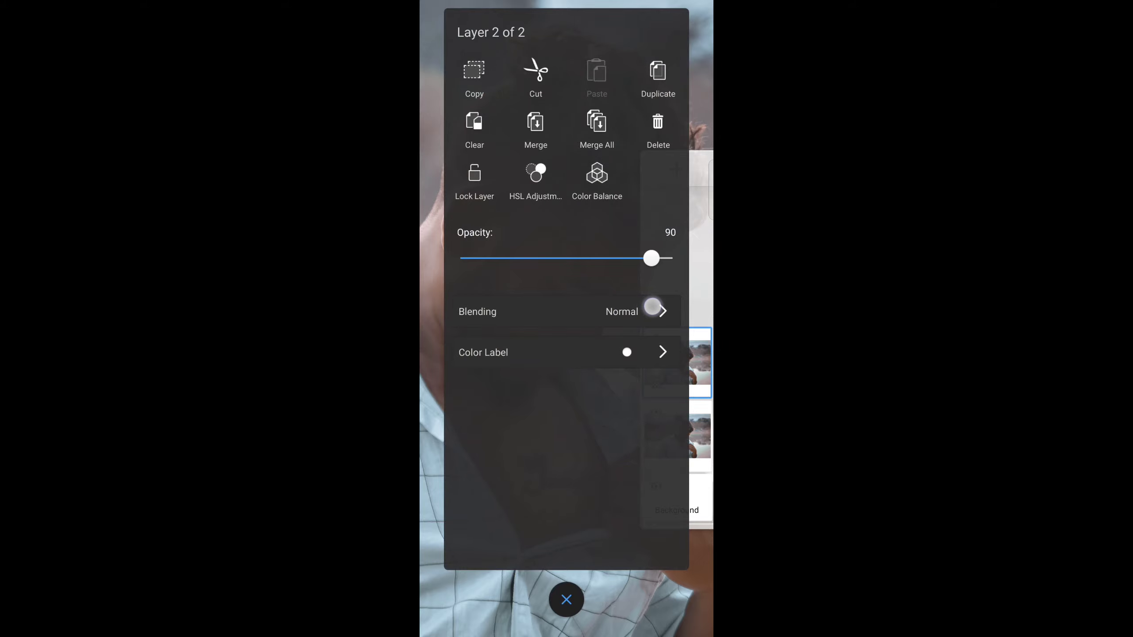
{"action": "left_click", "coordinate": [566, 599]}
{"action": "left_click", "coordinate": [627, 18]}
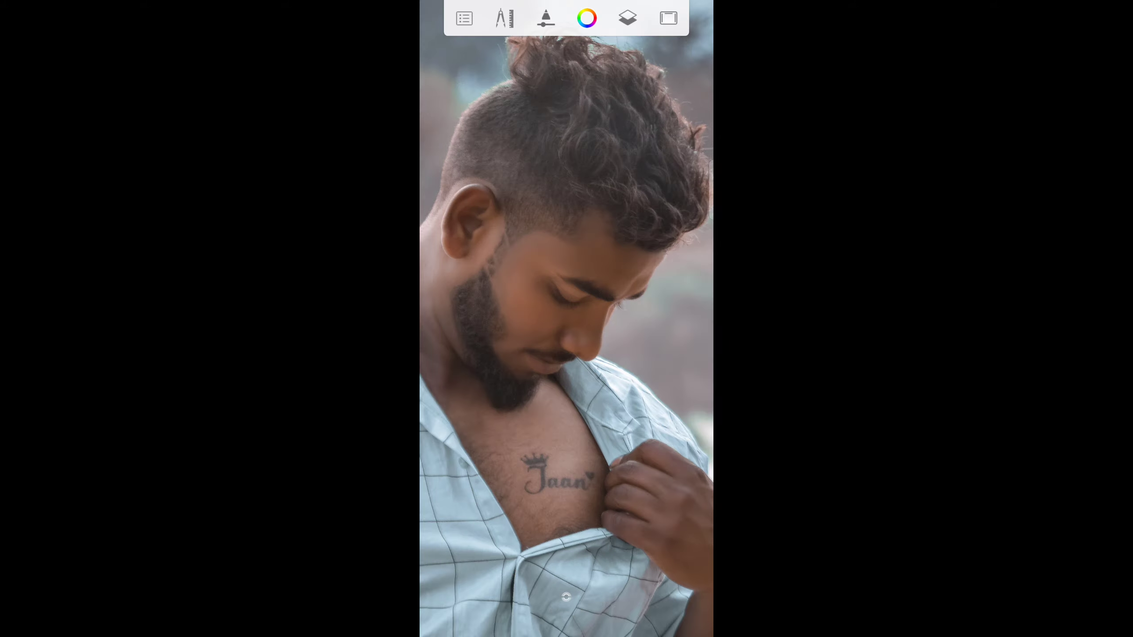
{"action": "scroll", "coordinate": [553, 338], "scroll_direction": "up", "scroll_amount": 5}
{"action": "scroll", "coordinate": [553, 339], "scroll_direction": "up", "scroll_amount": 1}
{"action": "scroll", "coordinate": [553, 338], "scroll_direction": "down", "scroll_amount": 5}
{"action": "scroll", "coordinate": [553, 339], "scroll_direction": "up", "scroll_amount": 5}
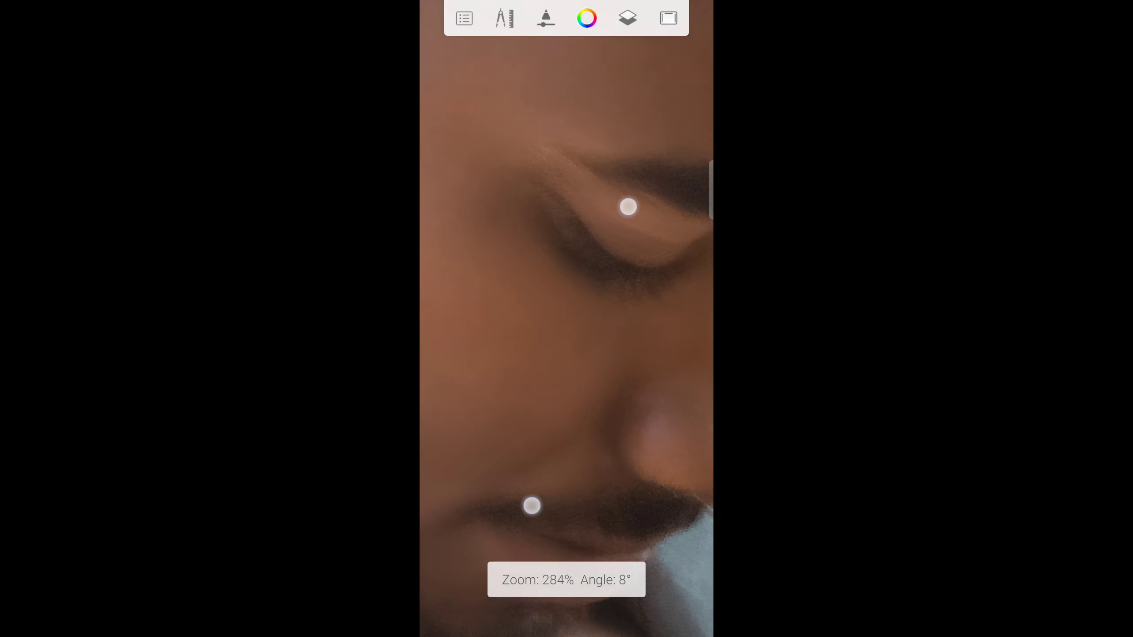
{"action": "scroll", "coordinate": [581, 320], "scroll_direction": "down", "scroll_amount": 5}
{"action": "scroll", "coordinate": [581, 320], "scroll_direction": "down", "scroll_amount": 5}
{"action": "scroll", "coordinate": [602, 335], "scroll_direction": "down", "scroll_amount": 1}
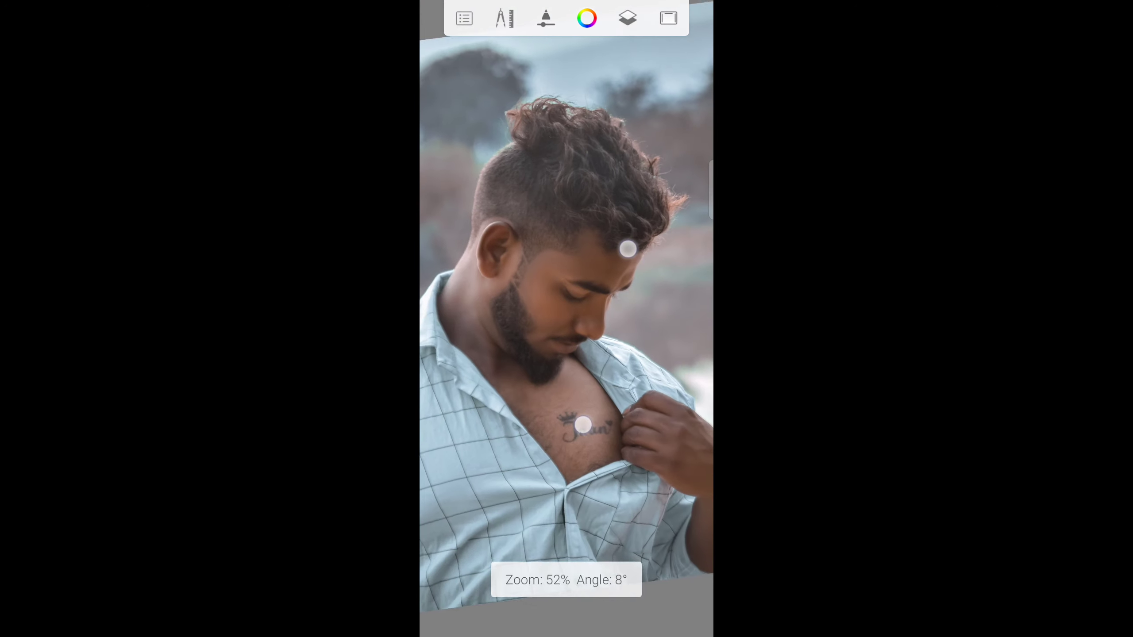
{"action": "scroll", "coordinate": [597, 343], "scroll_direction": "up", "scroll_amount": 1}
Review the layer stack, then leave the sketch and save the retouched portrait
{"action": "left_click", "coordinate": [628, 18]}
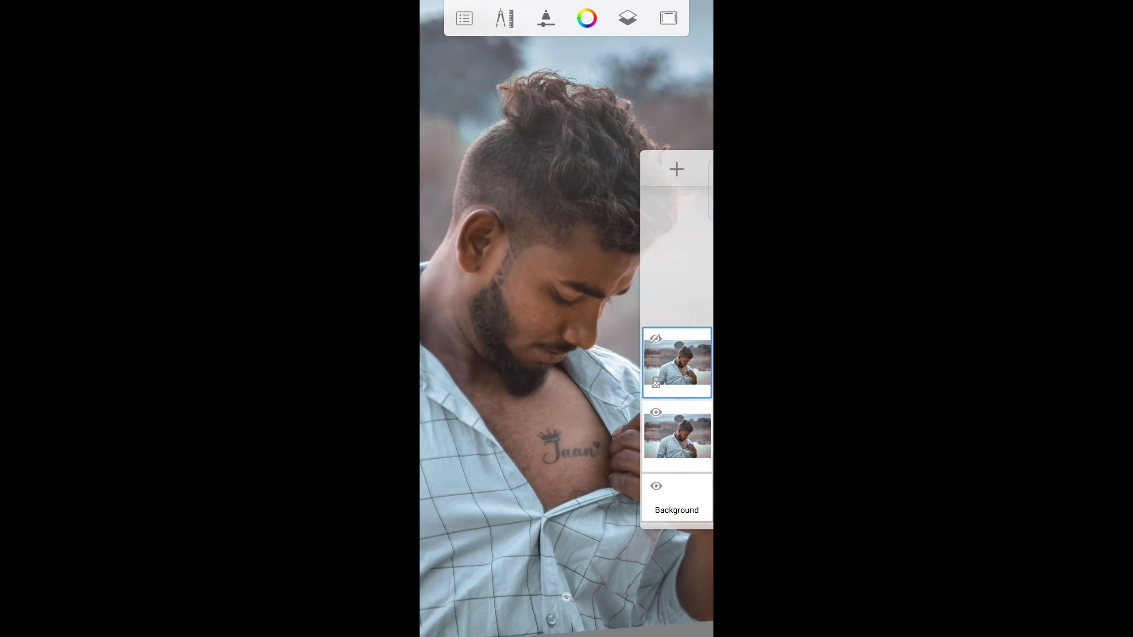
{"action": "scroll", "coordinate": [606, 303], "scroll_direction": "down", "scroll_amount": 3}
{"action": "scroll", "coordinate": [606, 303], "scroll_direction": "up", "scroll_amount": 2}
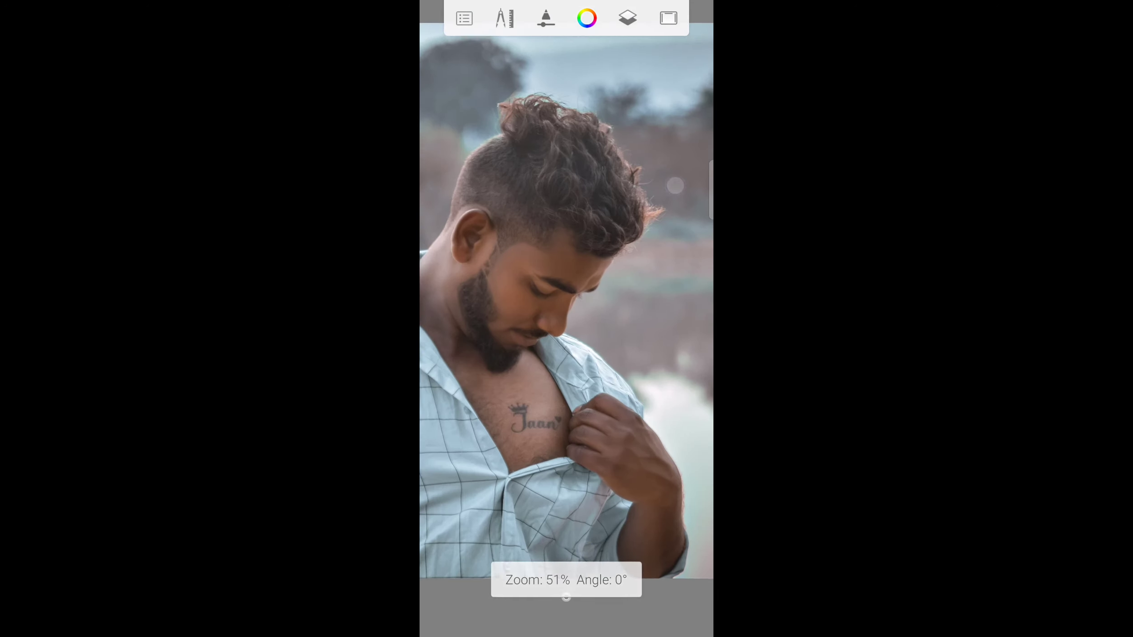
{"action": "scroll", "coordinate": [606, 304], "scroll_direction": "down", "scroll_amount": 5}
{"action": "key", "text": "Escape"}
{"action": "left_click", "coordinate": [557, 316]}
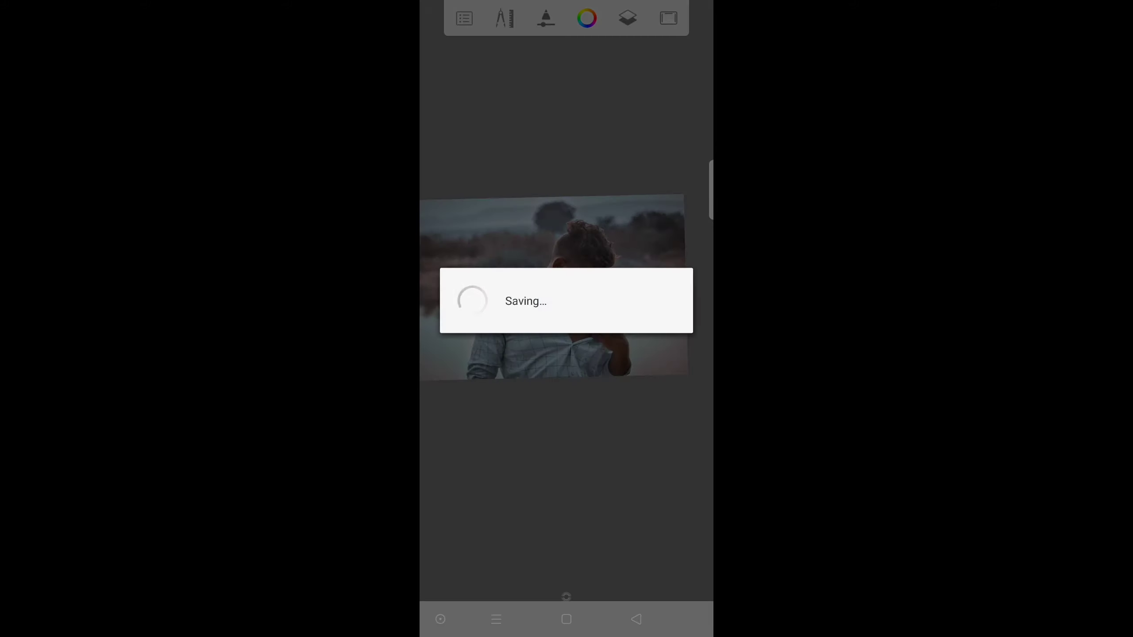